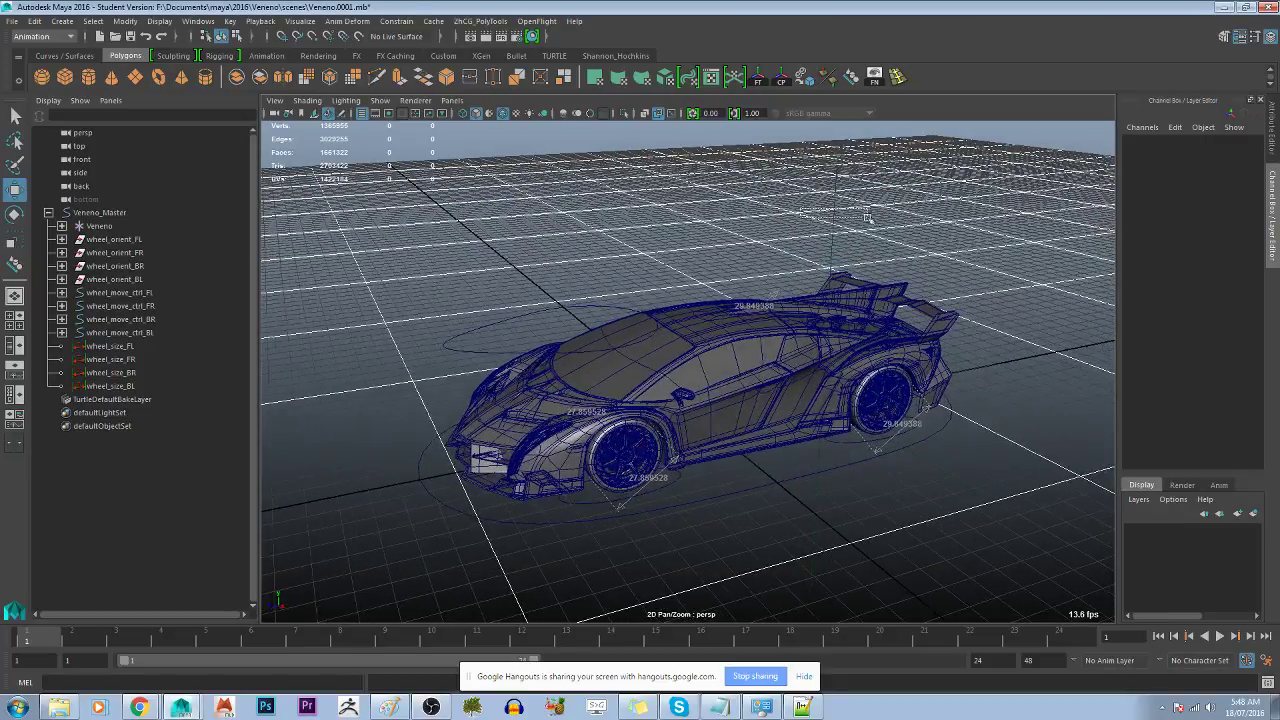
Try rotating the car body into tilted poses, then undo back to upright.
left_click(818, 210)
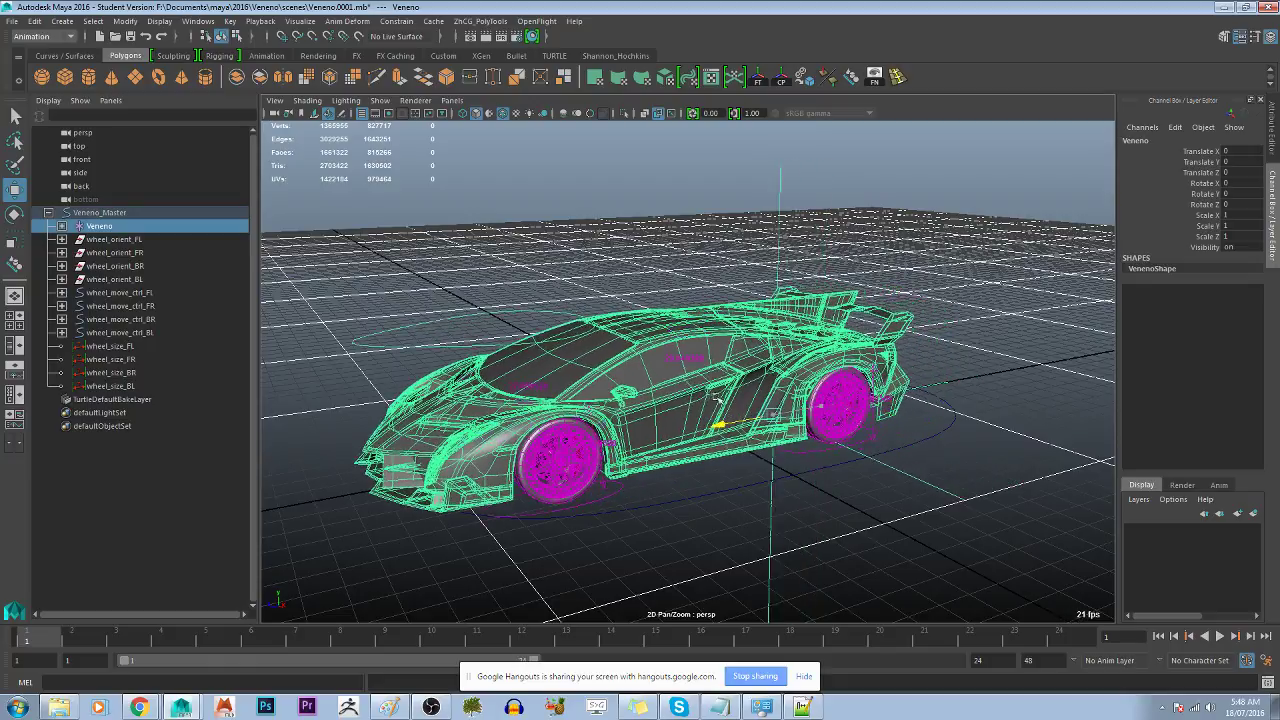
left_click_drag(772, 414, 617, 354, "alt")
mouse_move(617, 354)
middle_mouse_down()
mouse_move(766, 352)
mouse_move(690, 197)
middle_mouse_up()
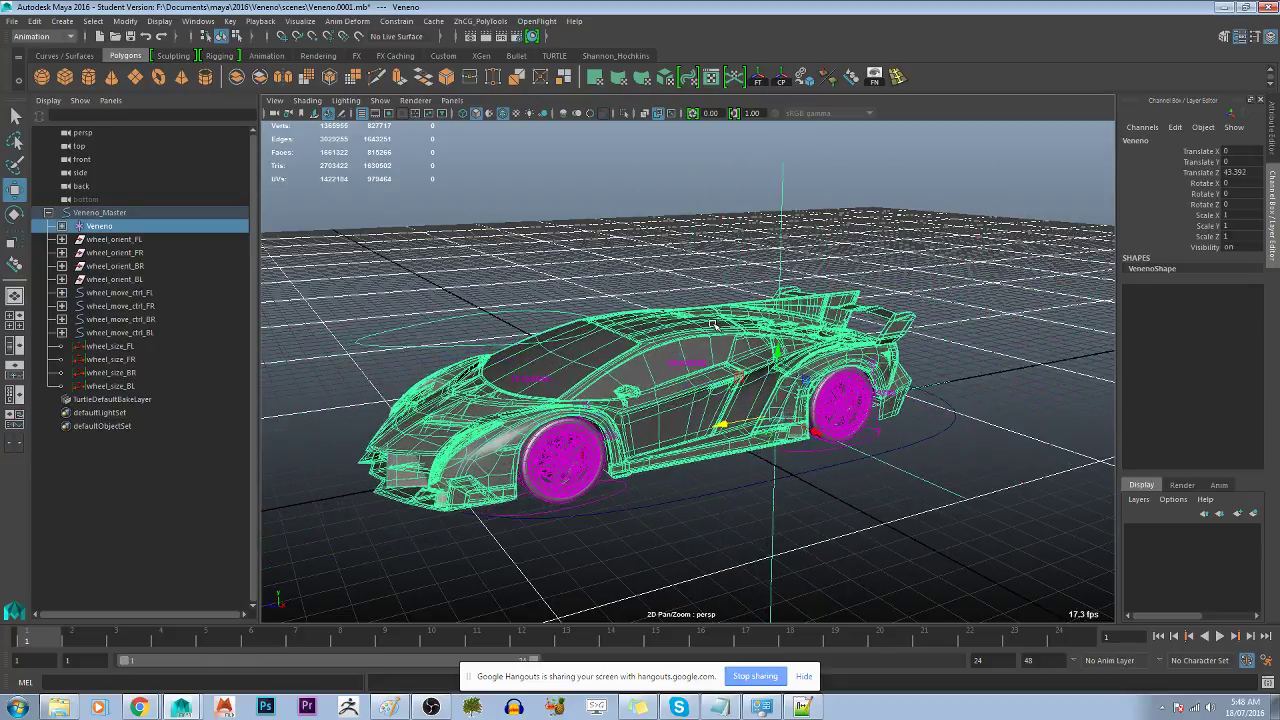
mouse_move(690, 197)
left_mouse_down("alt")
mouse_move(651, 200)
mouse_move(661, 203)
left_mouse_up("alt")
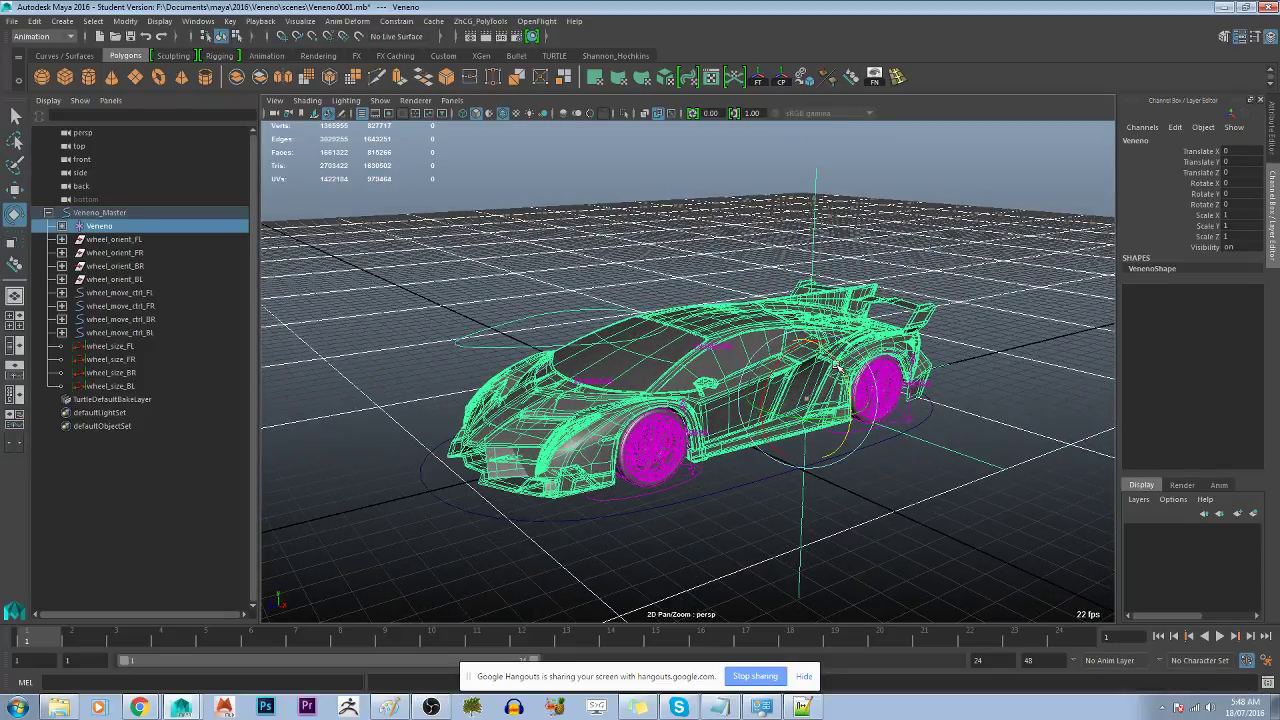
mouse_move(837, 368)
left_mouse_down()
mouse_move(807, 348)
mouse_move(783, 276)
mouse_move(714, 203)
mouse_move(729, 206)
mouse_move(714, 214)
left_mouse_up()
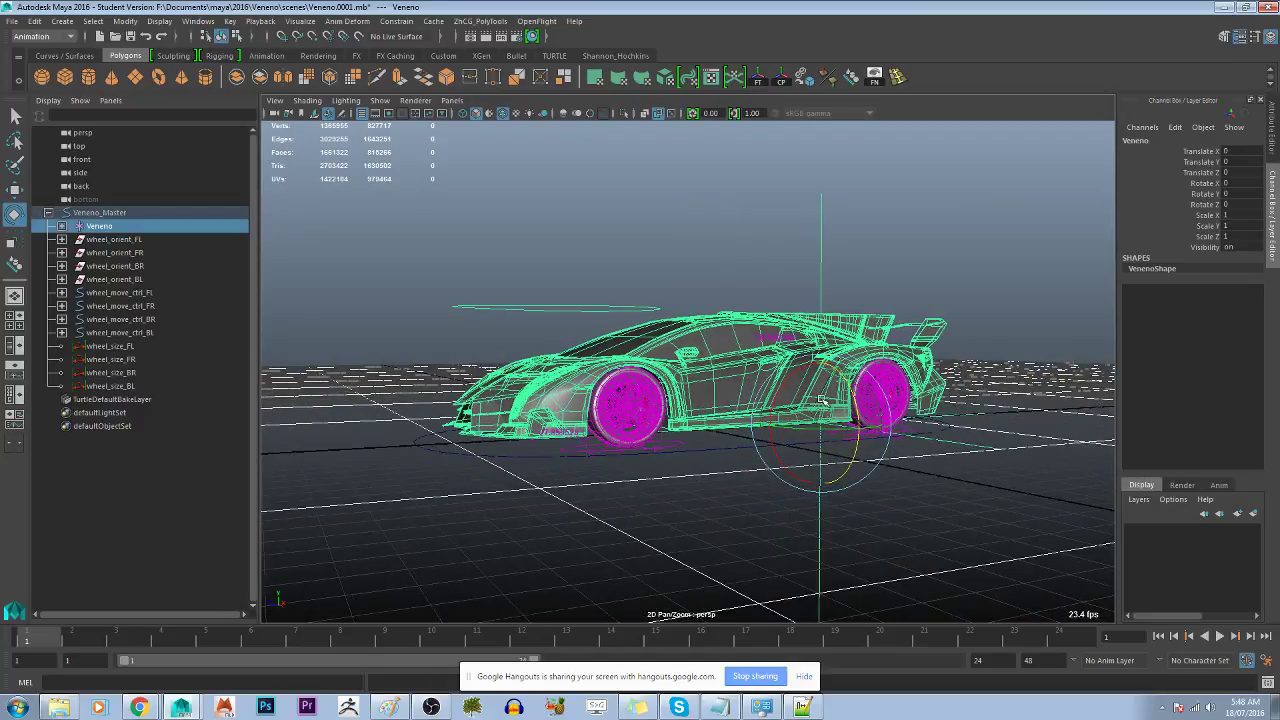
mouse_move(826, 402)
left_mouse_down()
mouse_move(855, 402)
mouse_move(862, 371)
left_mouse_up()
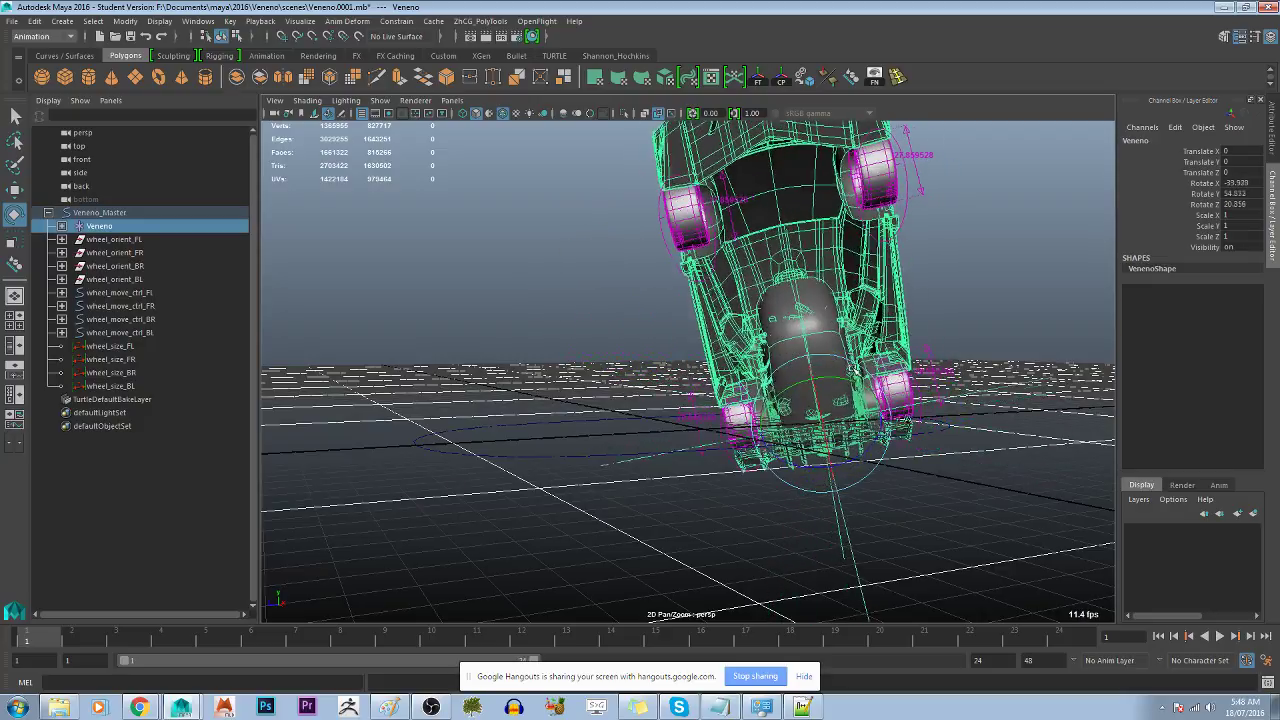
left_click_drag(860, 370, 865, 393)
key("ctrl+z")
key("ctrl+z")
key("ctrl+z")
key("ctrl+z")
From a side view, reselect the car body with the move tool active.
left_click(913, 217)
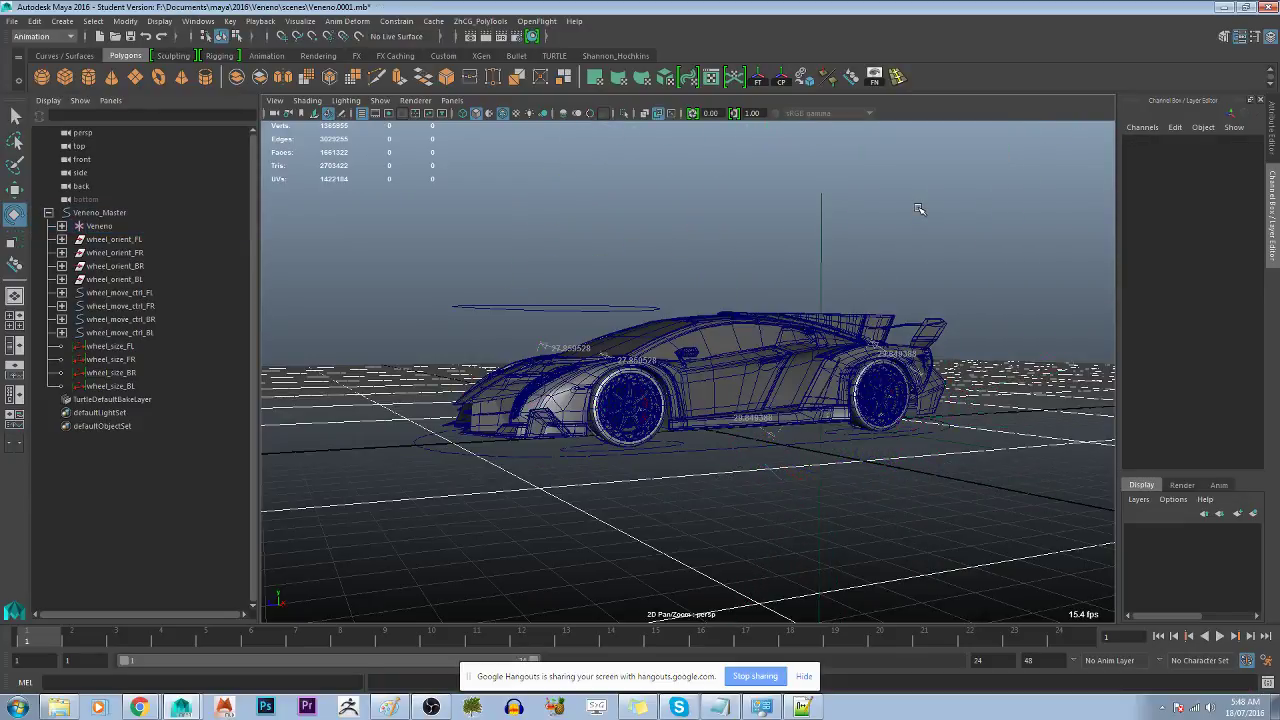
mouse_move(920, 208)
left_mouse_down("alt")
mouse_move(800, 340)
mouse_move(827, 451)
mouse_move(815, 422)
mouse_move(648, 450)
mouse_move(815, 433)
left_mouse_up("alt")
left_click(789, 354)
key("w")
Rotate the steering control about -21.8 degrees on Y to steer the front wheel.
left_click(480, 303)
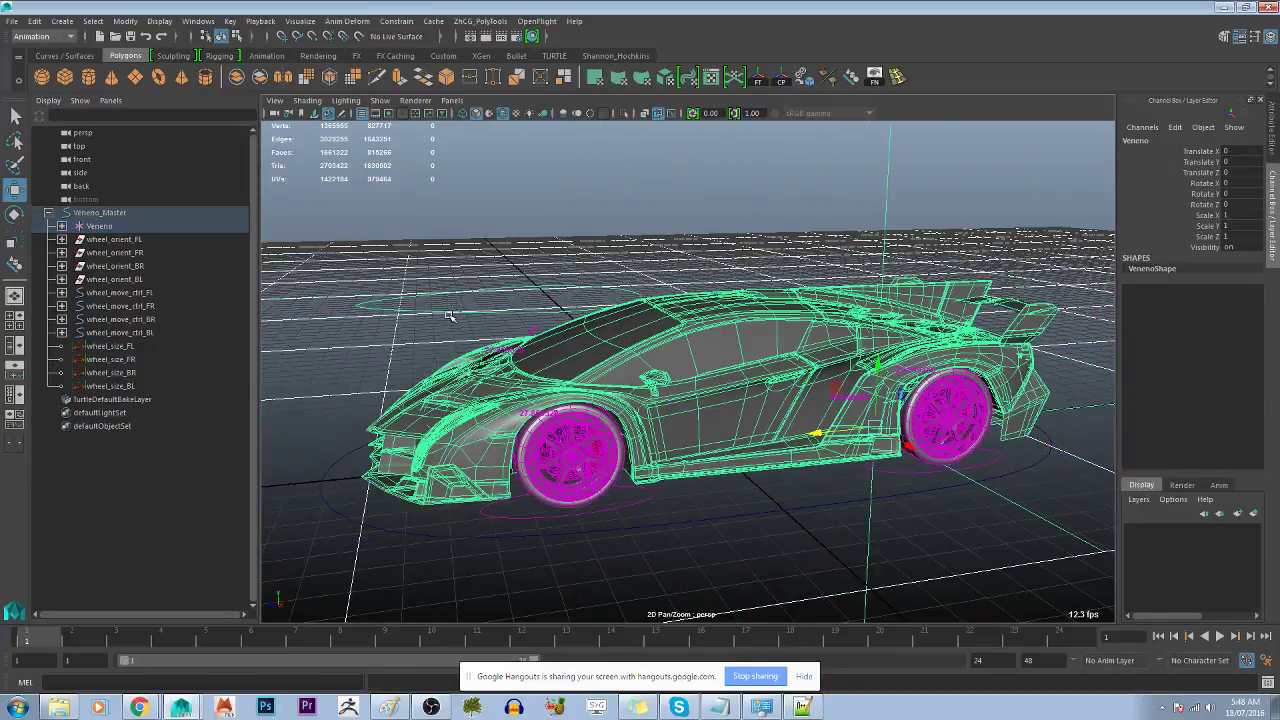
left_click_drag(480, 303, 543, 317, "alt")
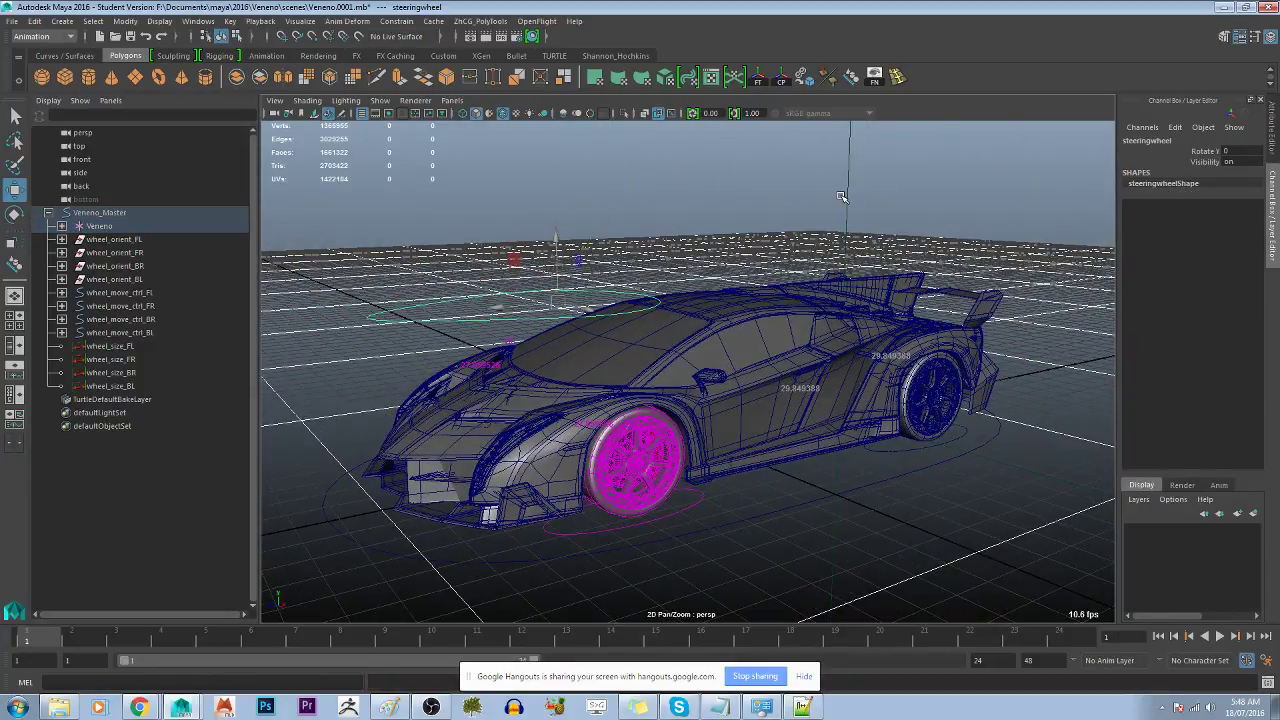
key("e")
left_click_drag(548, 313, 650, 226)
Inspect the steered wheel from a low side-on view, then select the car body for moving.
left_click_drag(914, 342, 725, 340, "alt")
left_click_drag(531, 393, 507, 375, "alt")
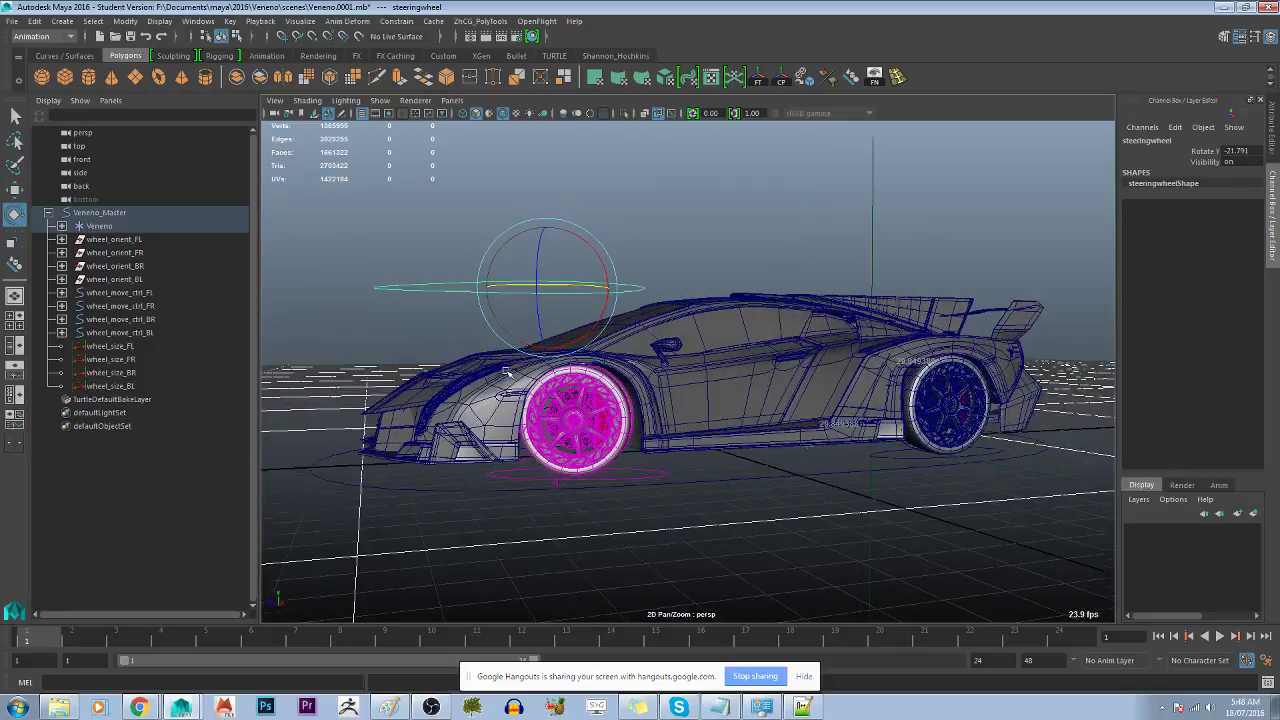
left_click_drag(817, 313, 846, 271, "alt")
left_click_drag(842, 218, 930, 250)
key("w")
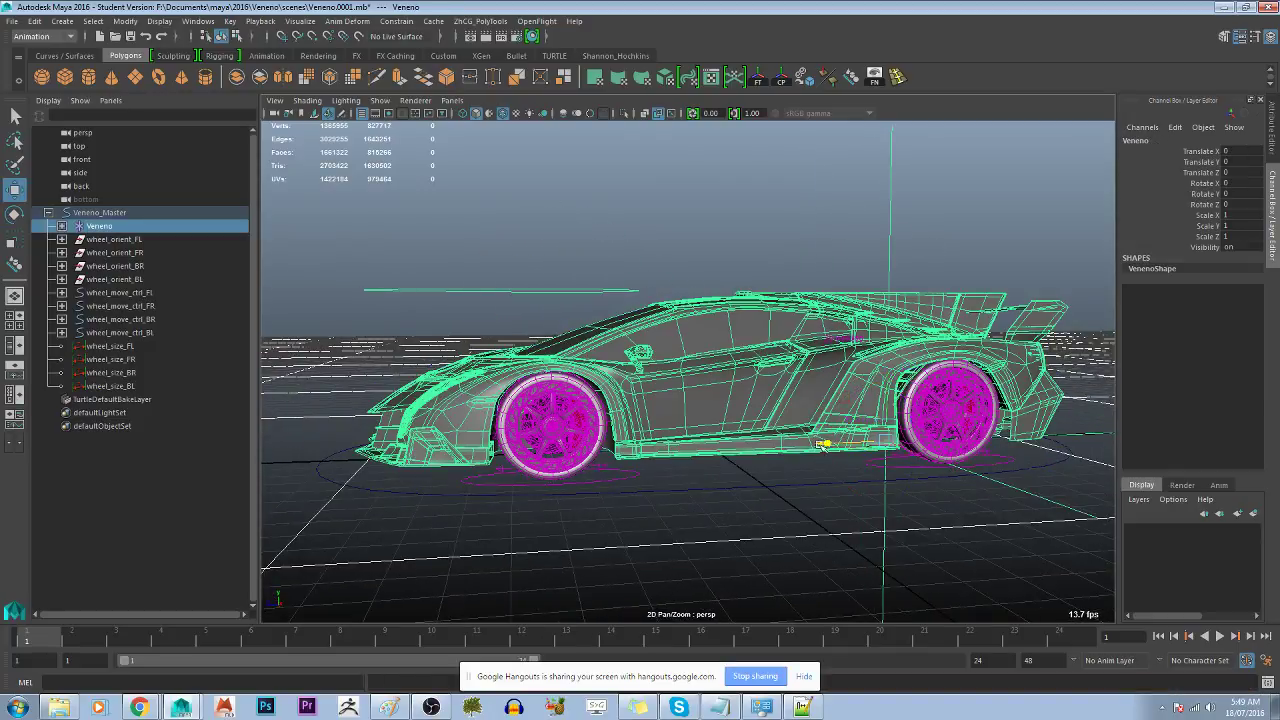
left_click_drag(808, 447, 810, 447)
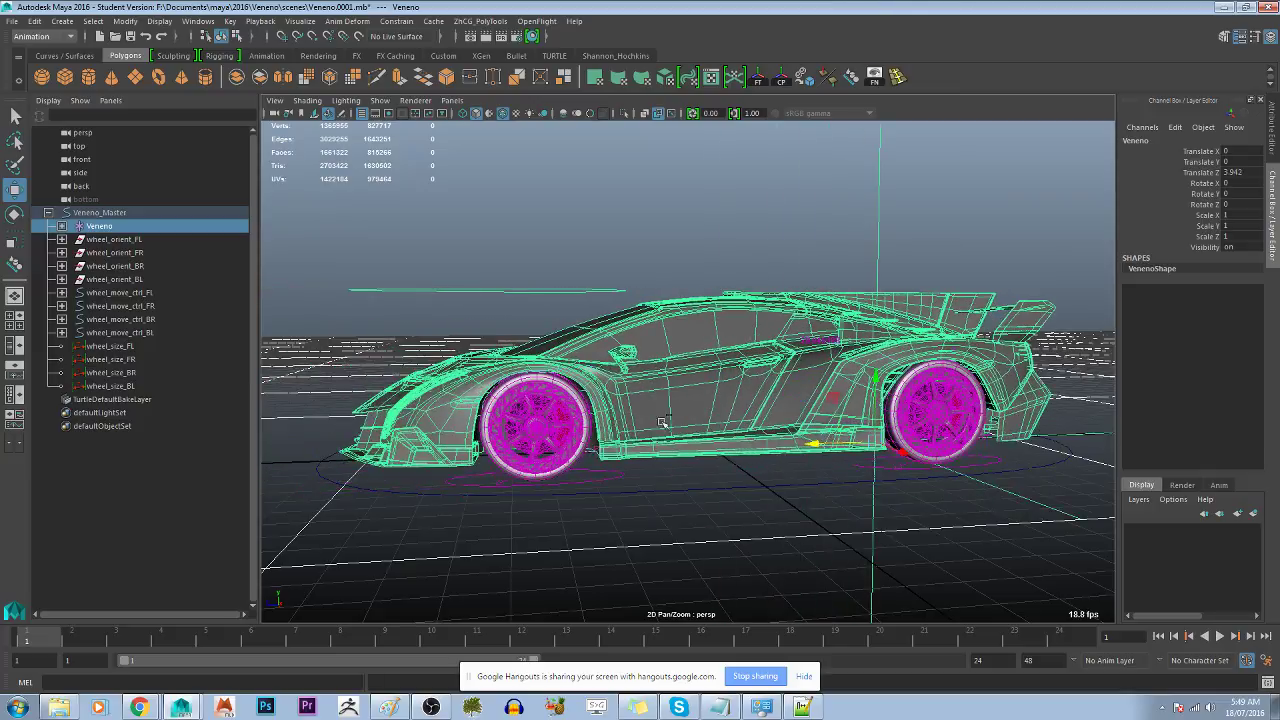
left_click(48, 213)
left_click(92, 226)
left_click_drag(391, 194, 491, 194, "alt")
scroll(562, 252, "down", 3)
left_click_drag(562, 252, 945, 262, "alt")
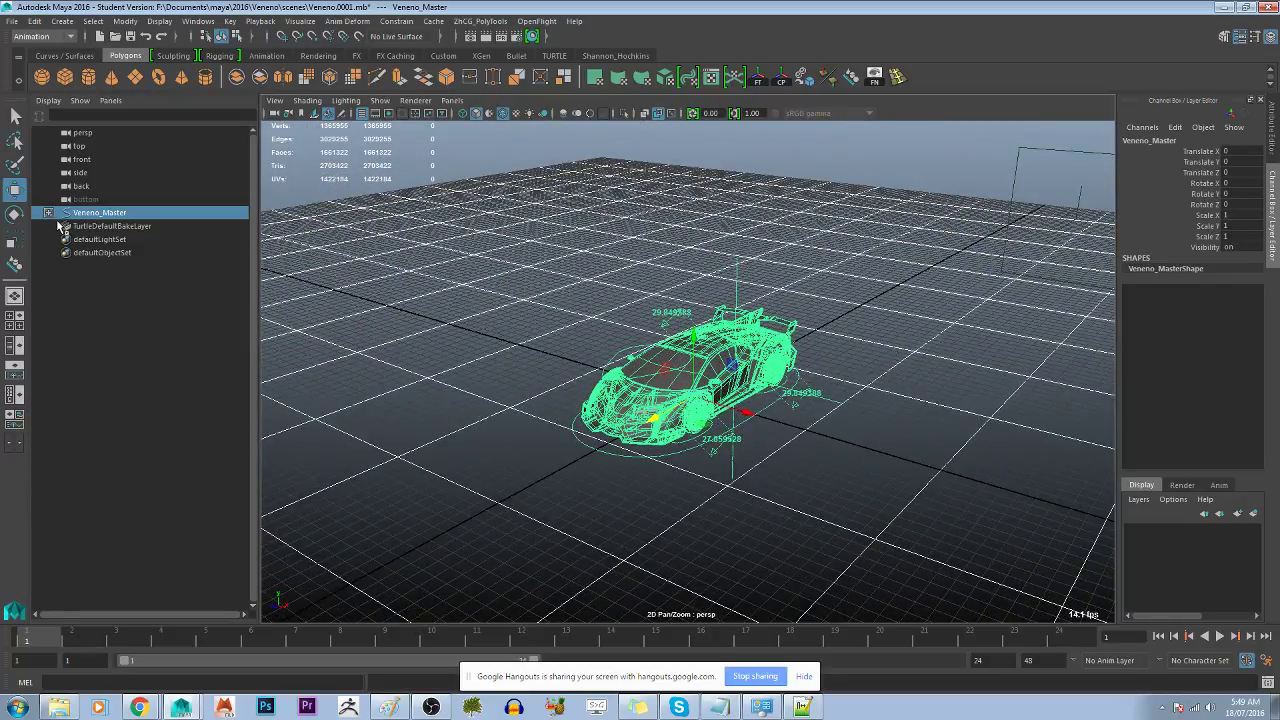
left_click(48, 213)
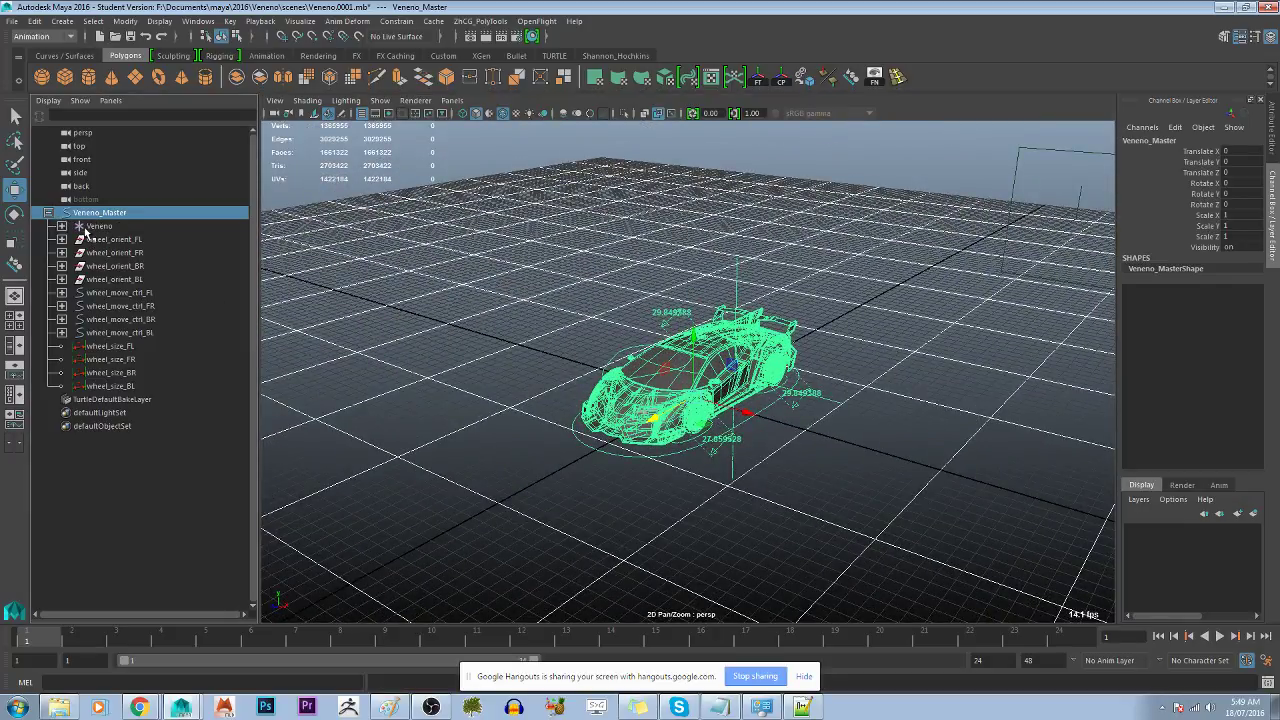
left_click(98, 226)
left_click_drag(257, 237, 400, 234, "alt")
scroll(607, 372, "up", 4)
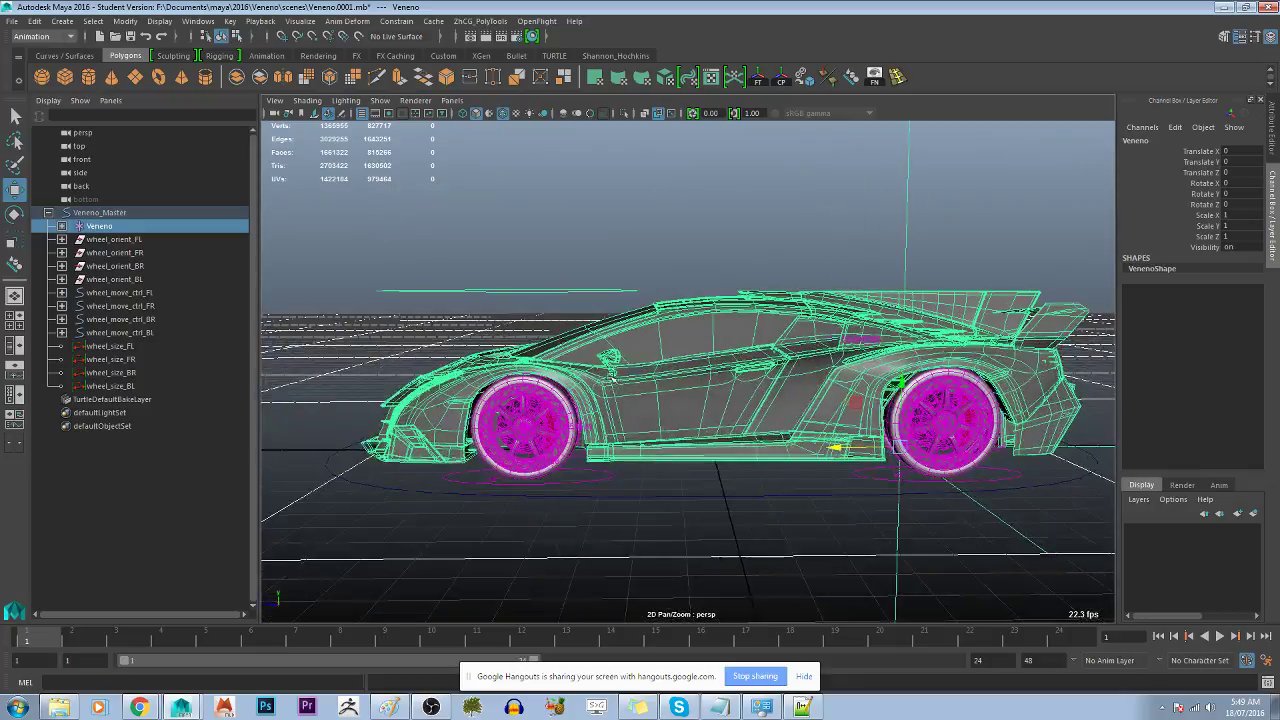
left_click(150, 241)
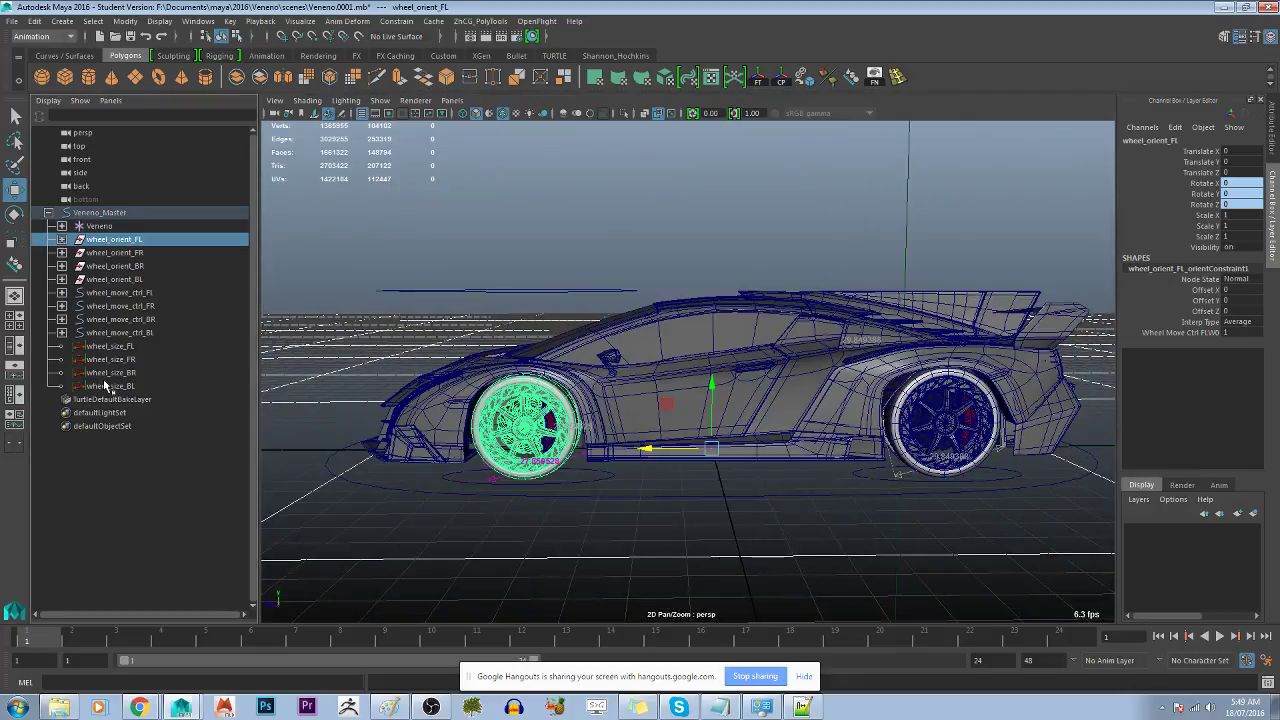
left_click(112, 385, "shift")
left_click(118, 227)
mouse_move(262, 265)
left_mouse_down("alt")
mouse_move(810, 272)
mouse_move(602, 257)
mouse_move(733, 249)
mouse_move(718, 245)
mouse_move(758, 275)
mouse_move(748, 272)
left_mouse_up("alt")
scroll(602, 257, "down", 3)
scroll(748, 272, "up", 1)
scroll(748, 274, "up", 1)
scroll(748, 276, "up", 1)
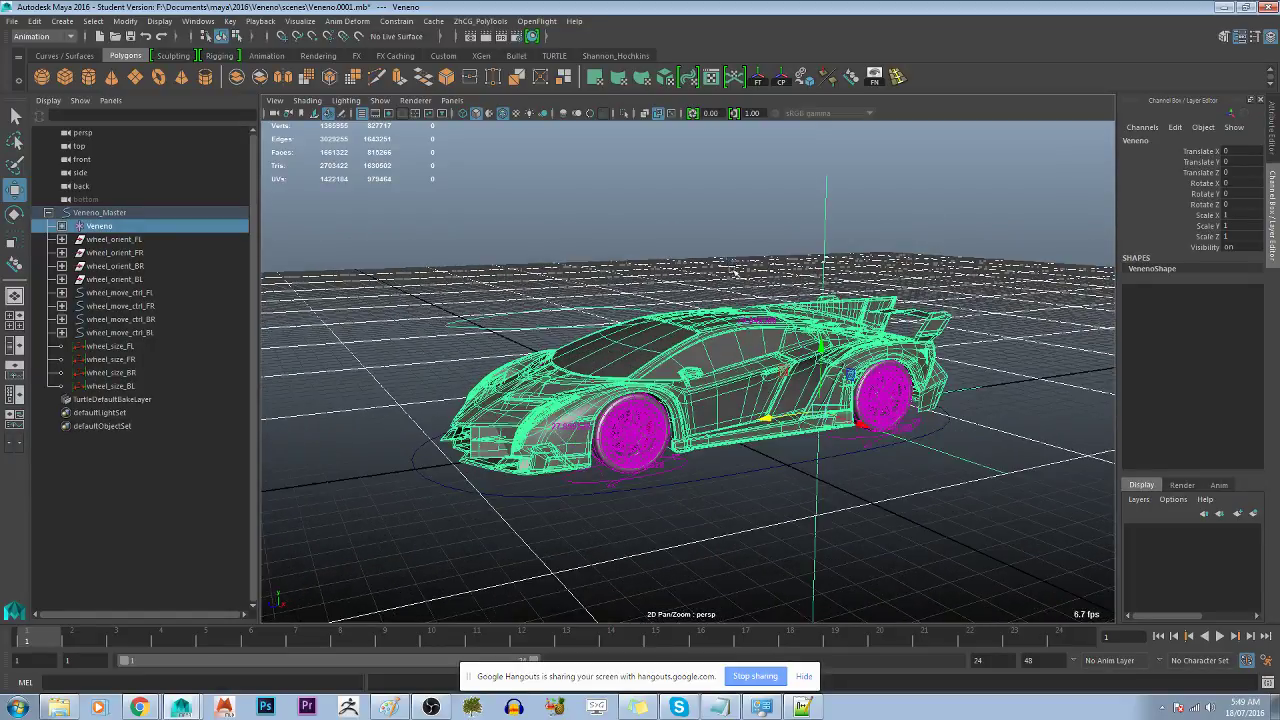
scroll(748, 278, "up", 2)
mouse_move(748, 278)
left_mouse_down("alt")
mouse_move(694, 272)
mouse_move(732, 276)
left_mouse_up("alt")
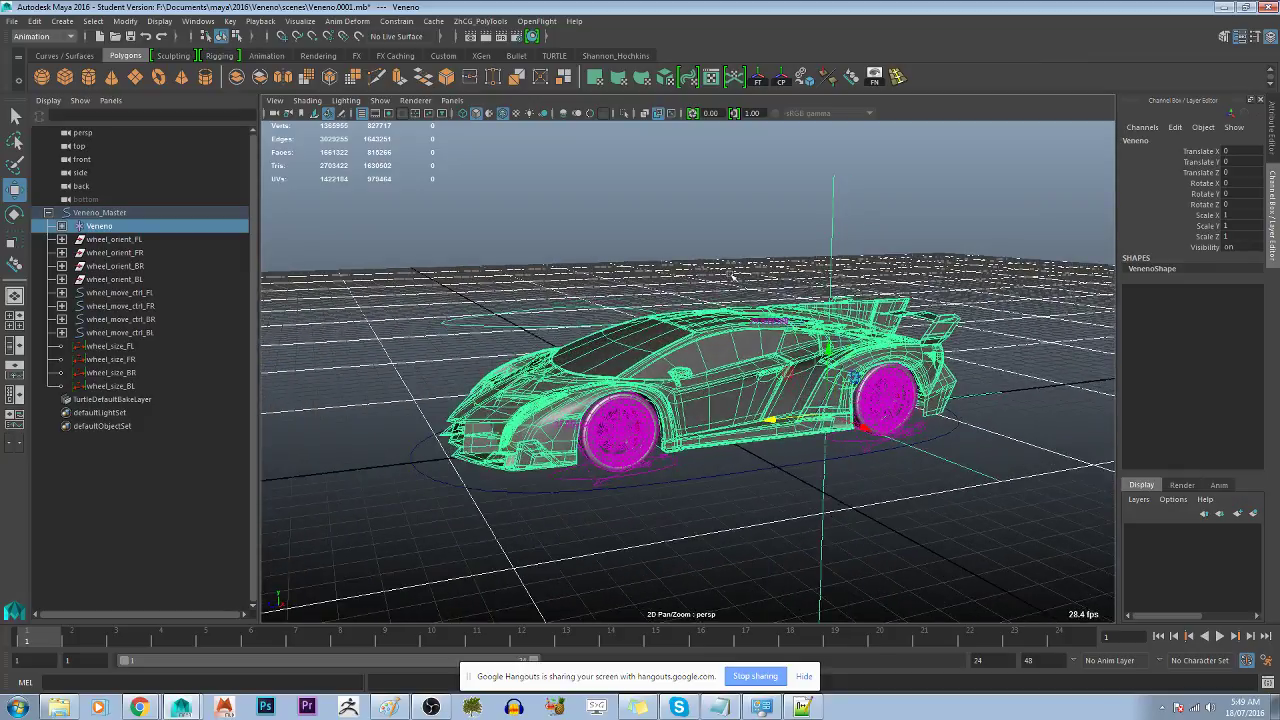
left_click(717, 218)
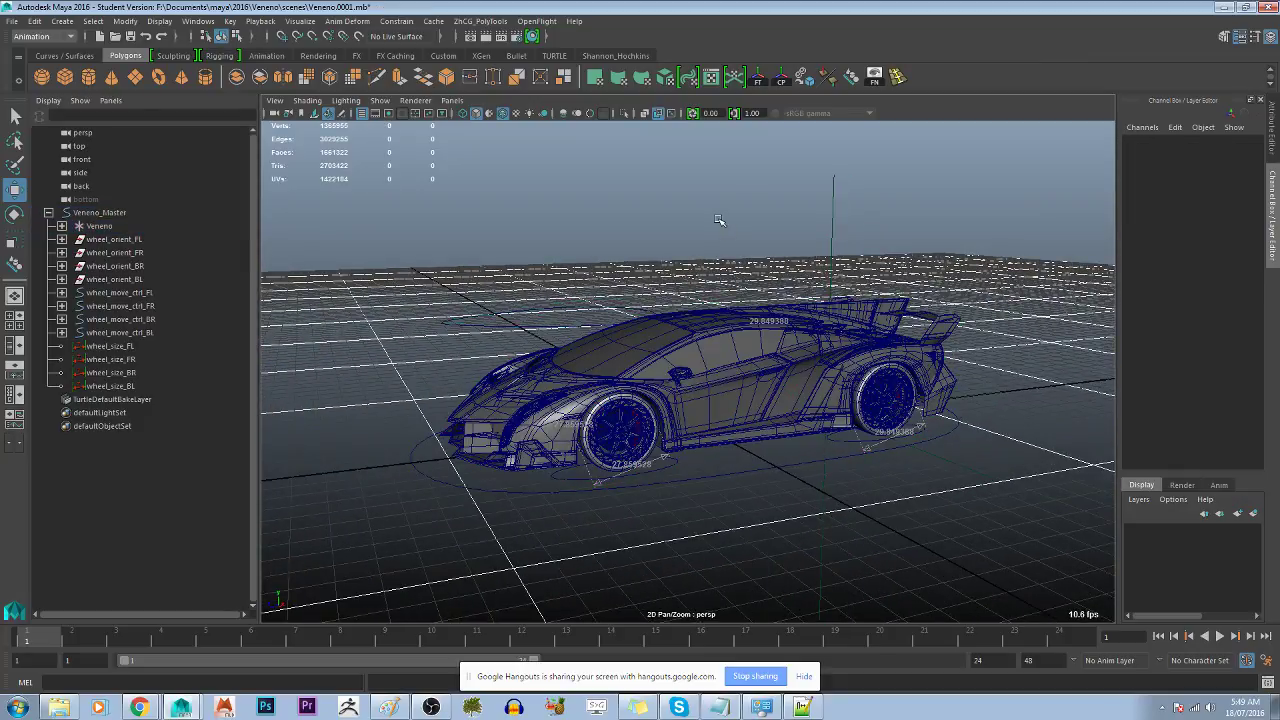
left_click_drag(717, 218, 889, 240)
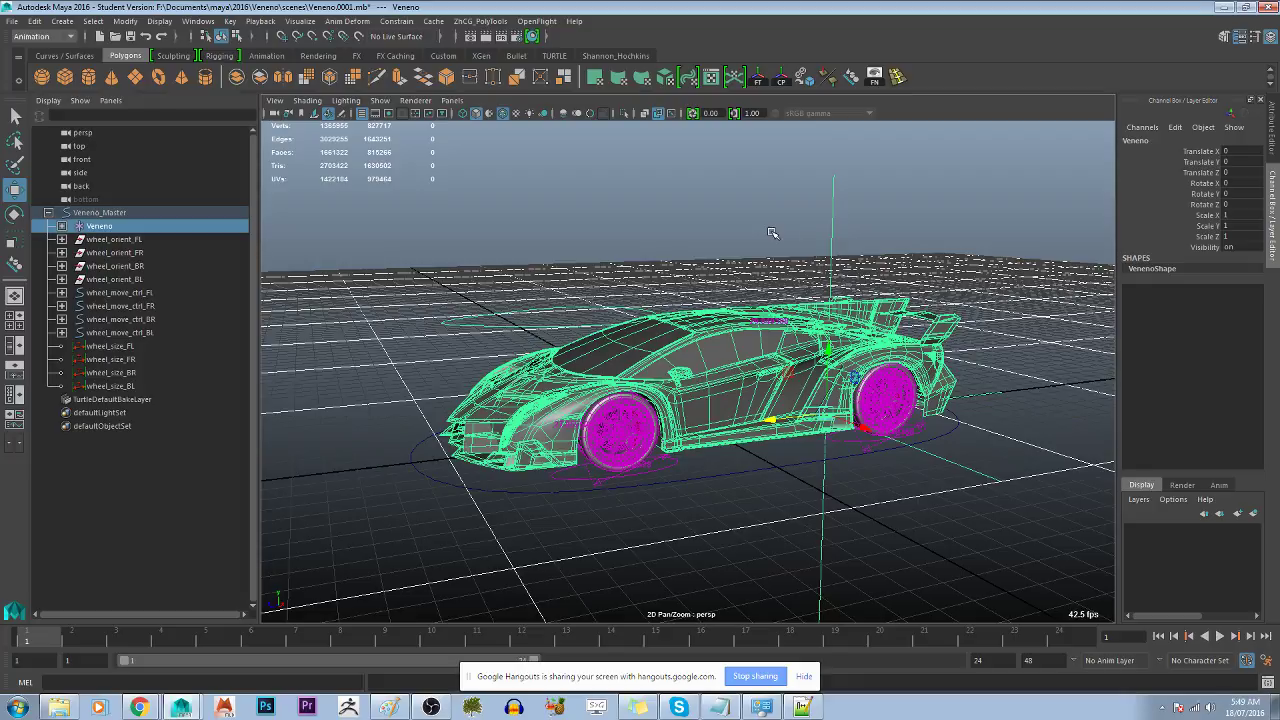
left_click(736, 216)
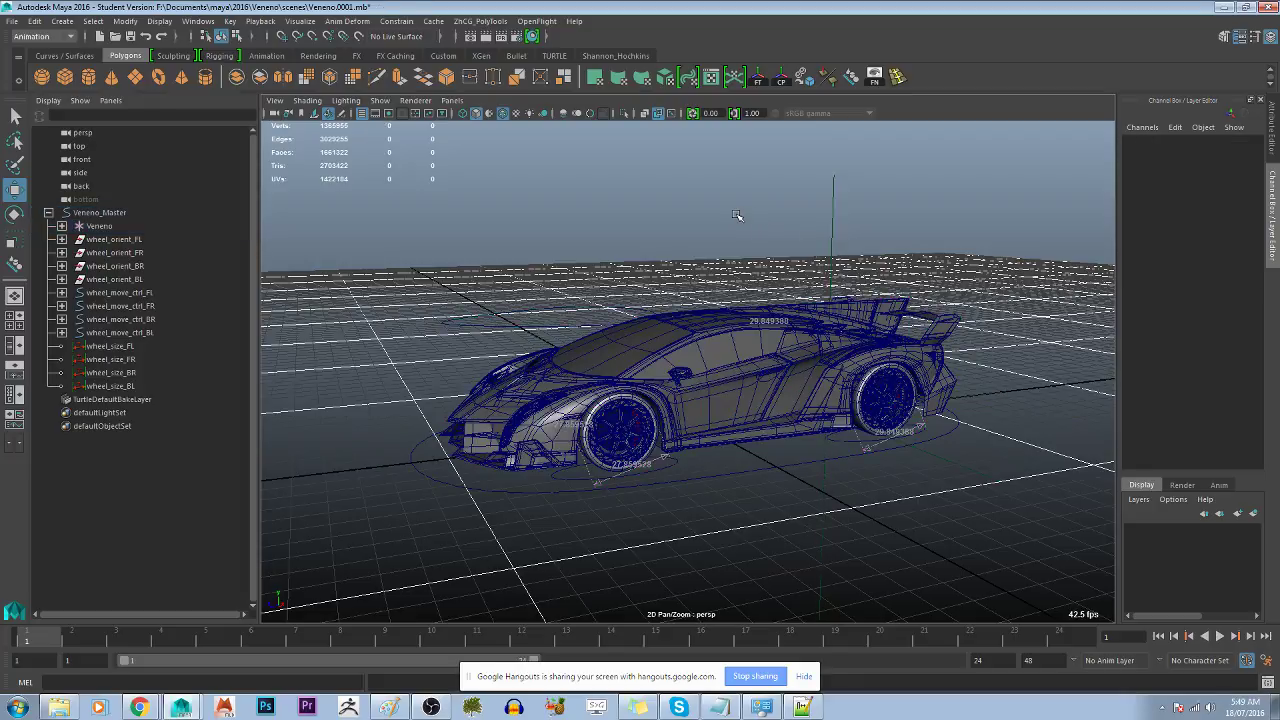
left_click_drag(736, 216, 738, 220, "alt")
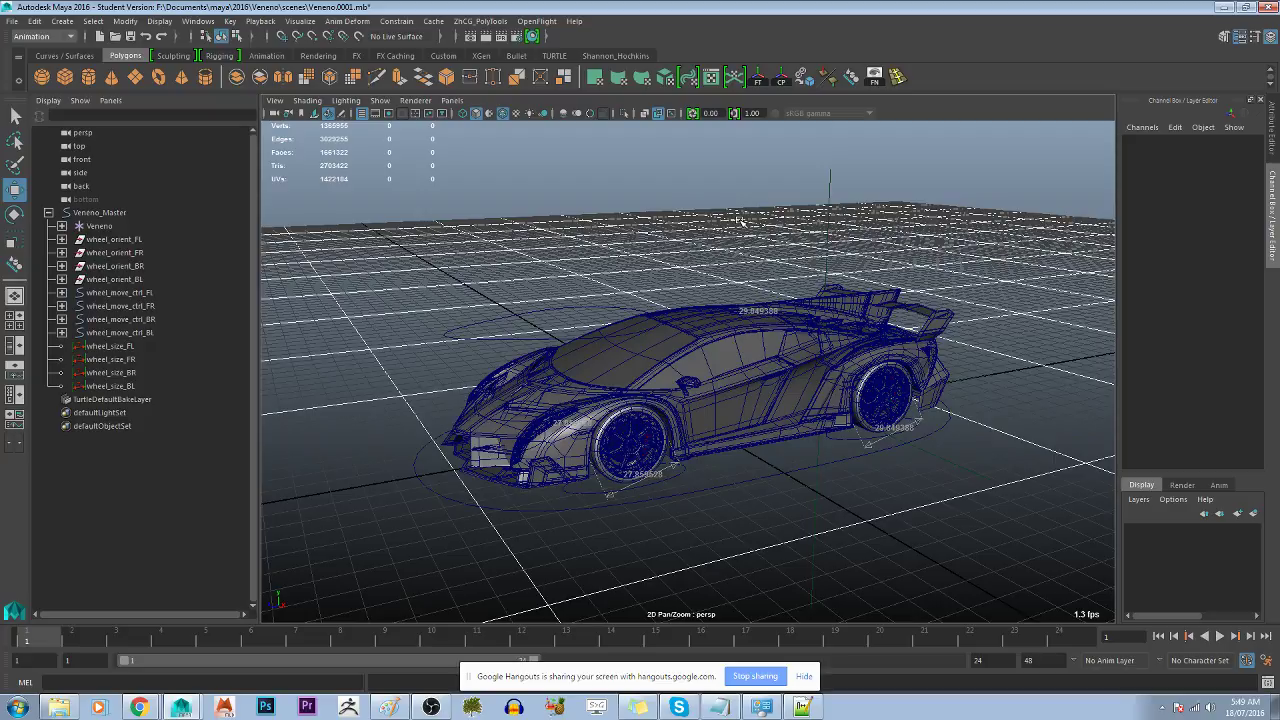
left_click_drag(740, 220, 886, 217)
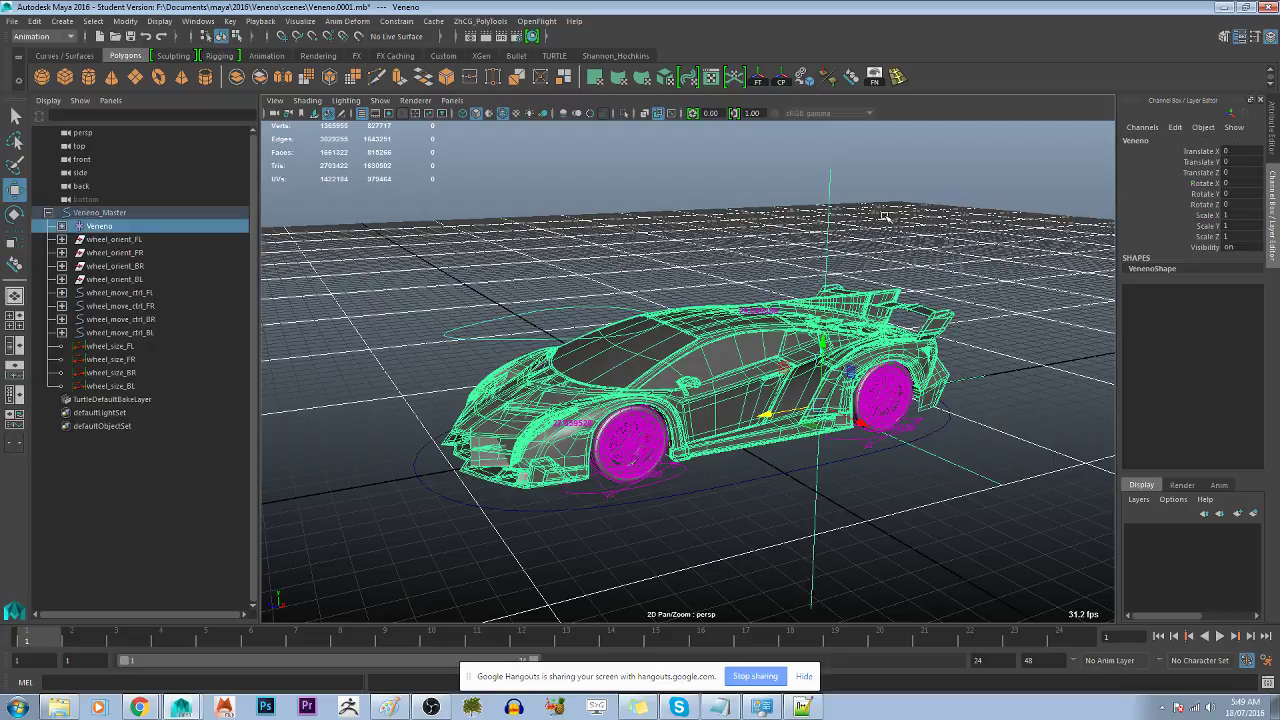
left_click(893, 216)
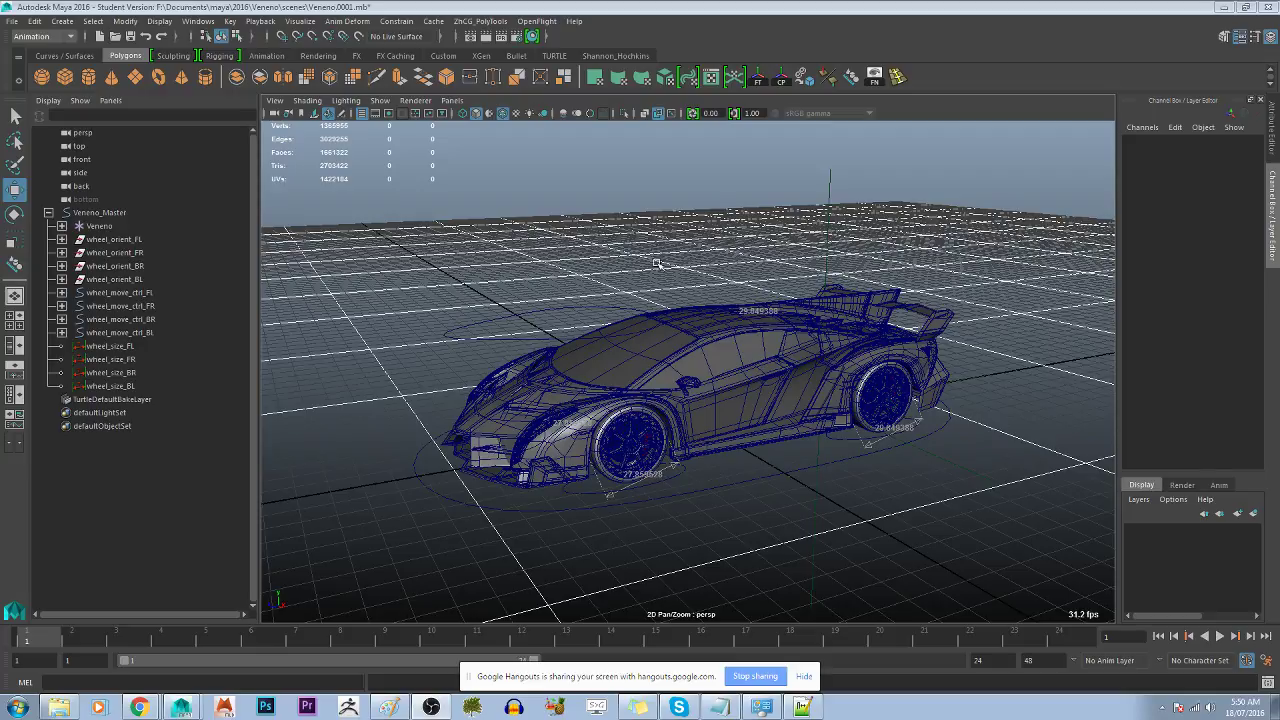
left_click_drag(755, 186, 945, 203)
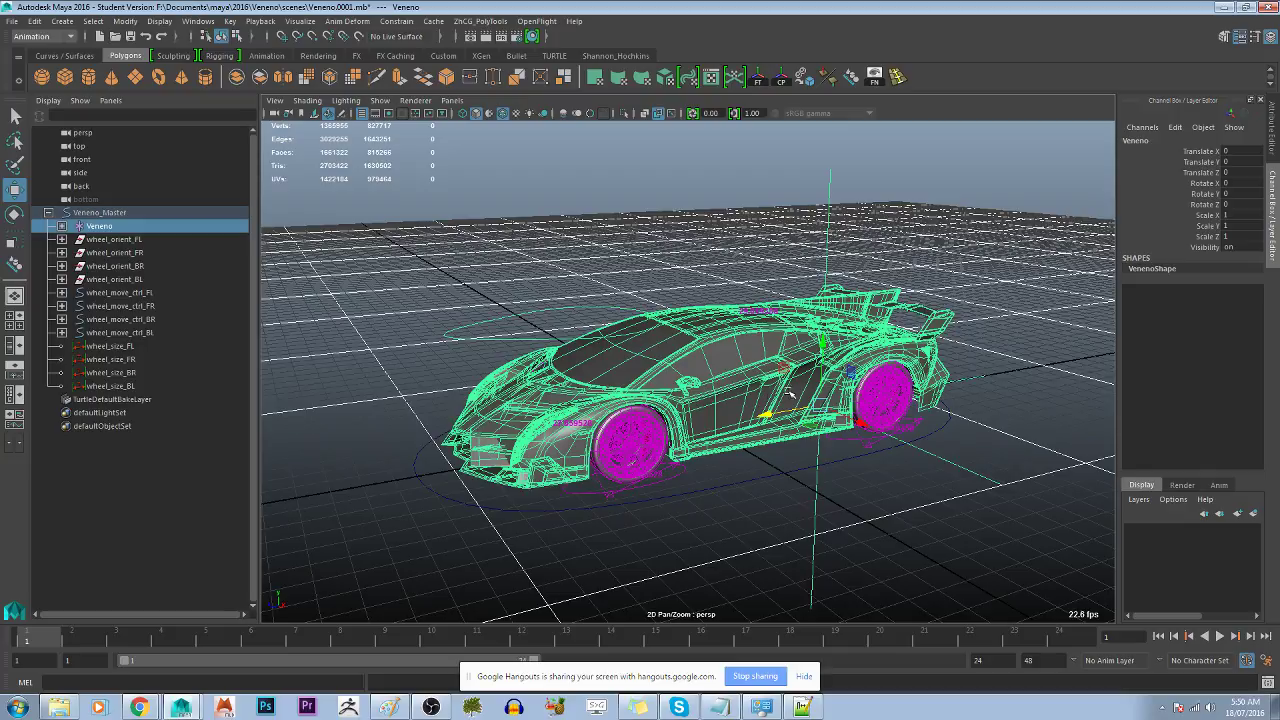
key("e")
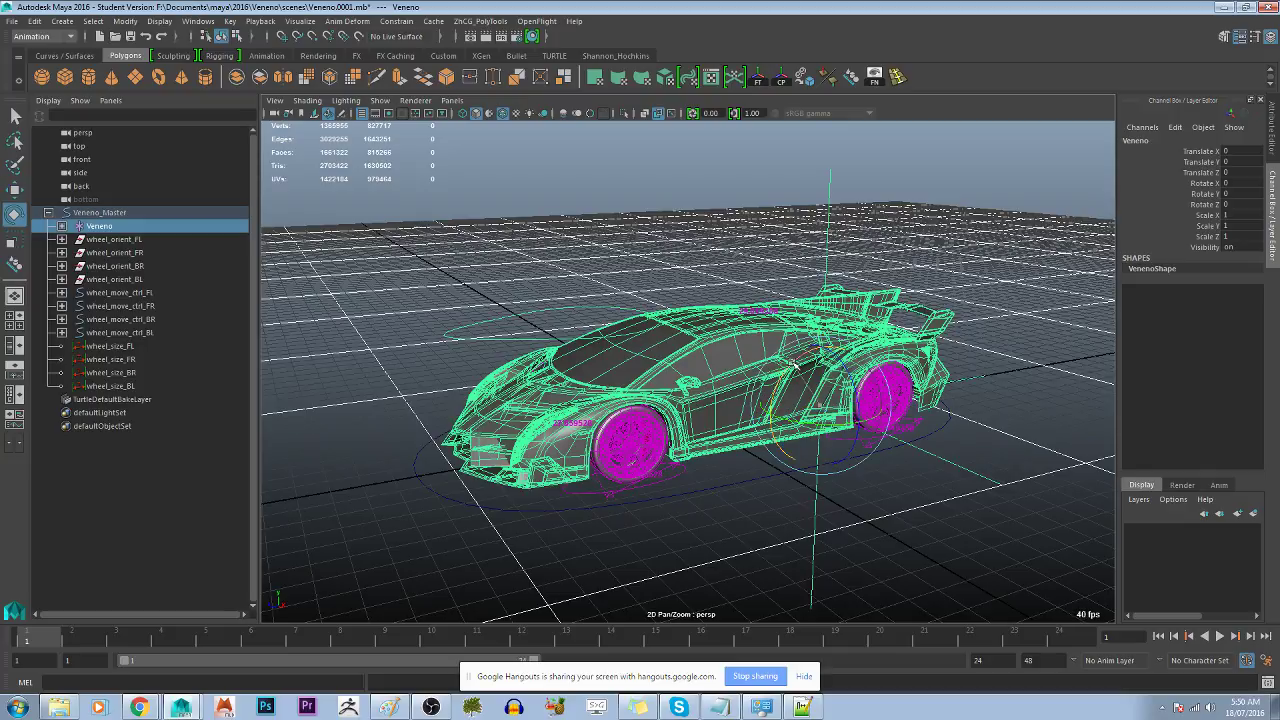
left_click_drag(795, 365, 771, 366)
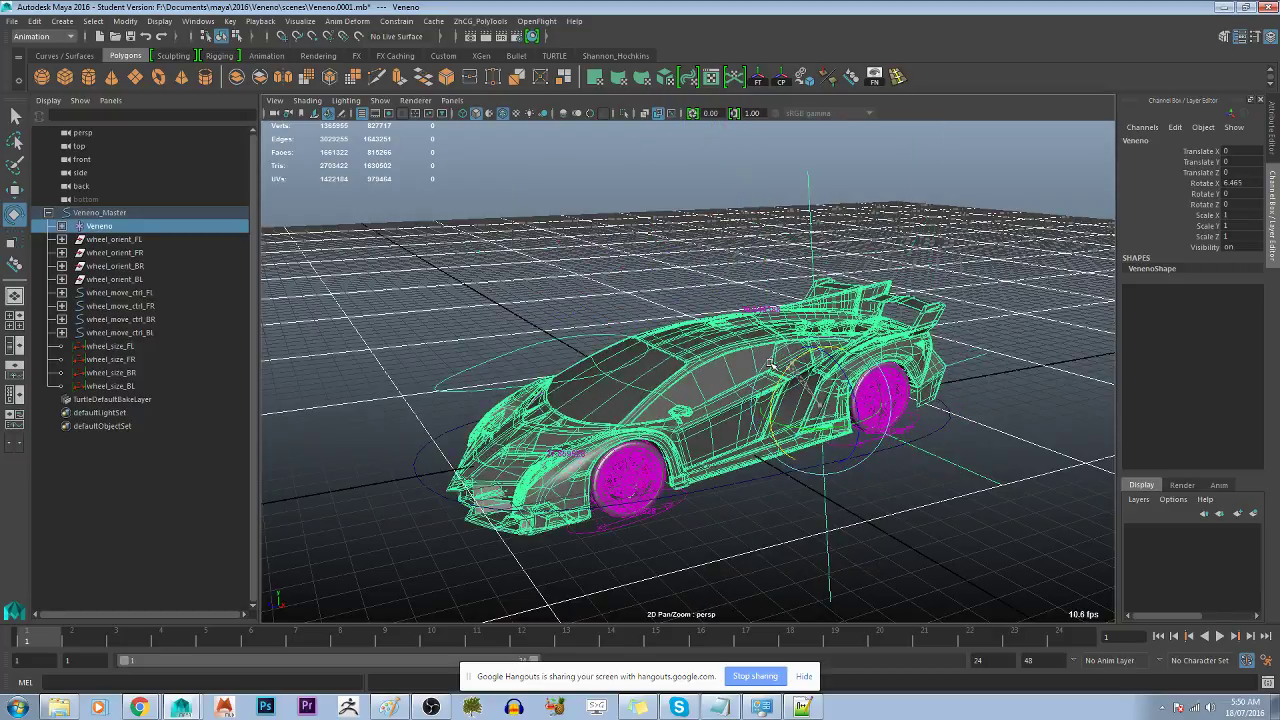
key("ctrl+z")
key("ctrl+z")
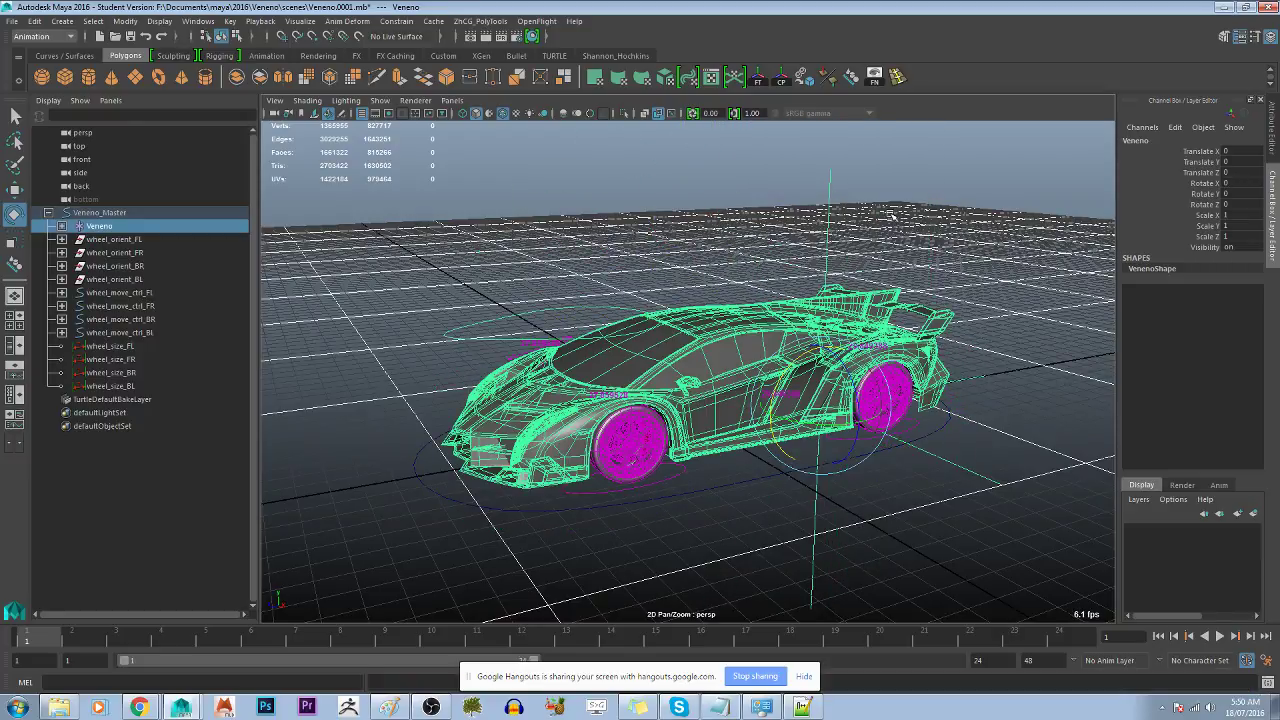
left_click(936, 209)
mouse_move(938, 210)
left_mouse_down("alt")
mouse_move(855, 203)
mouse_move(872, 216)
left_mouse_up("alt")
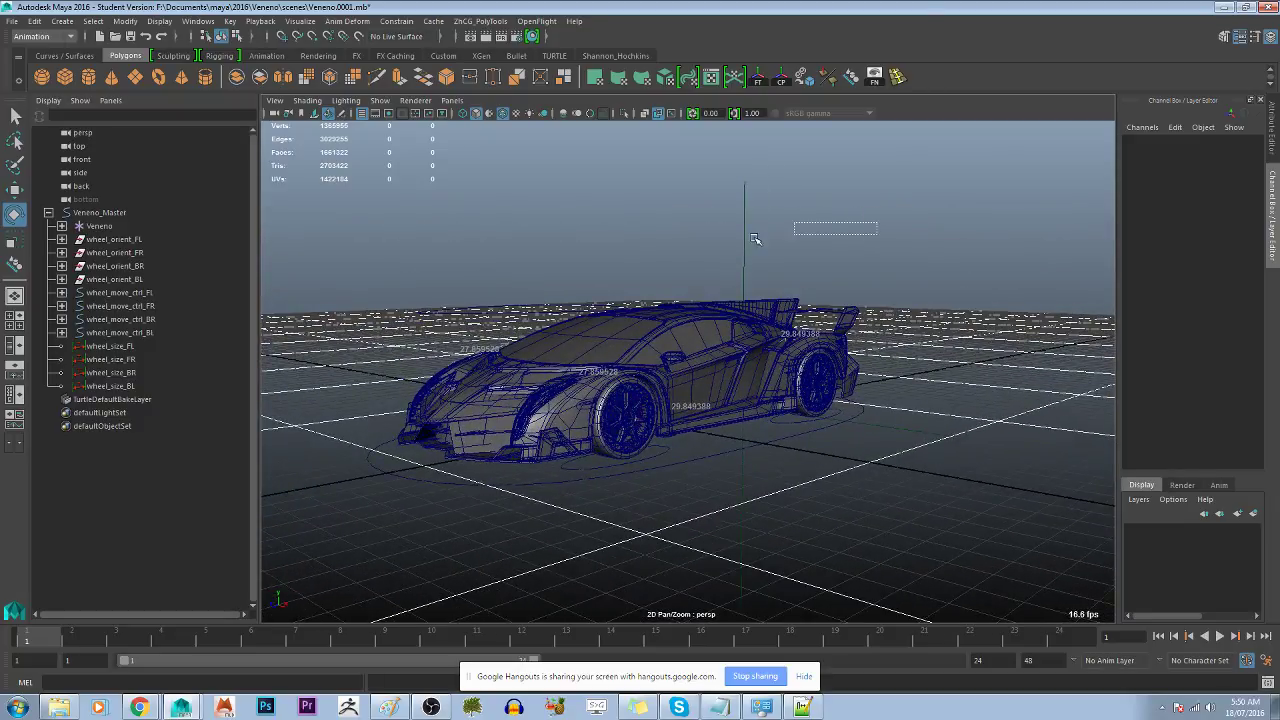
left_click(725, 240)
left_click(637, 235)
left_click_drag(638, 235, 656, 230, "alt")
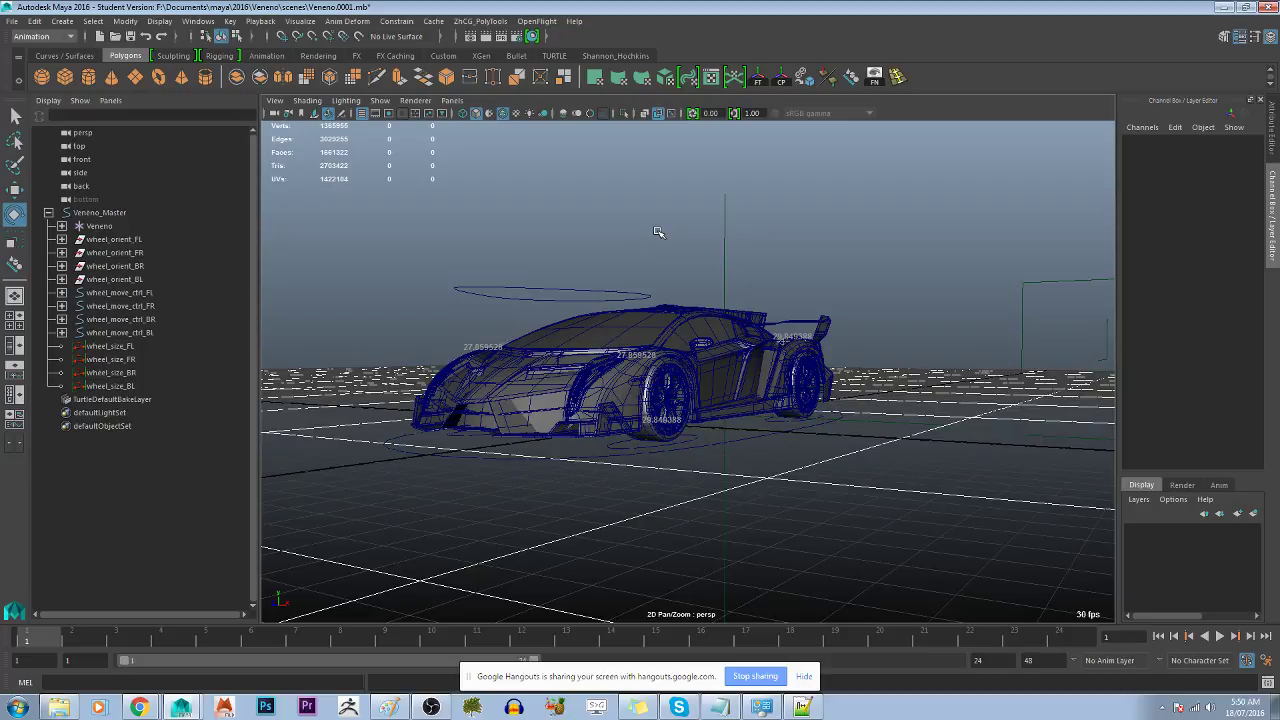
left_click(700, 335)
key("f")
key("alt+a")
left_click_drag(766, 334, 599, 315, "alt")
scroll(580, 305, "down", 5)
left_click(654, 240)
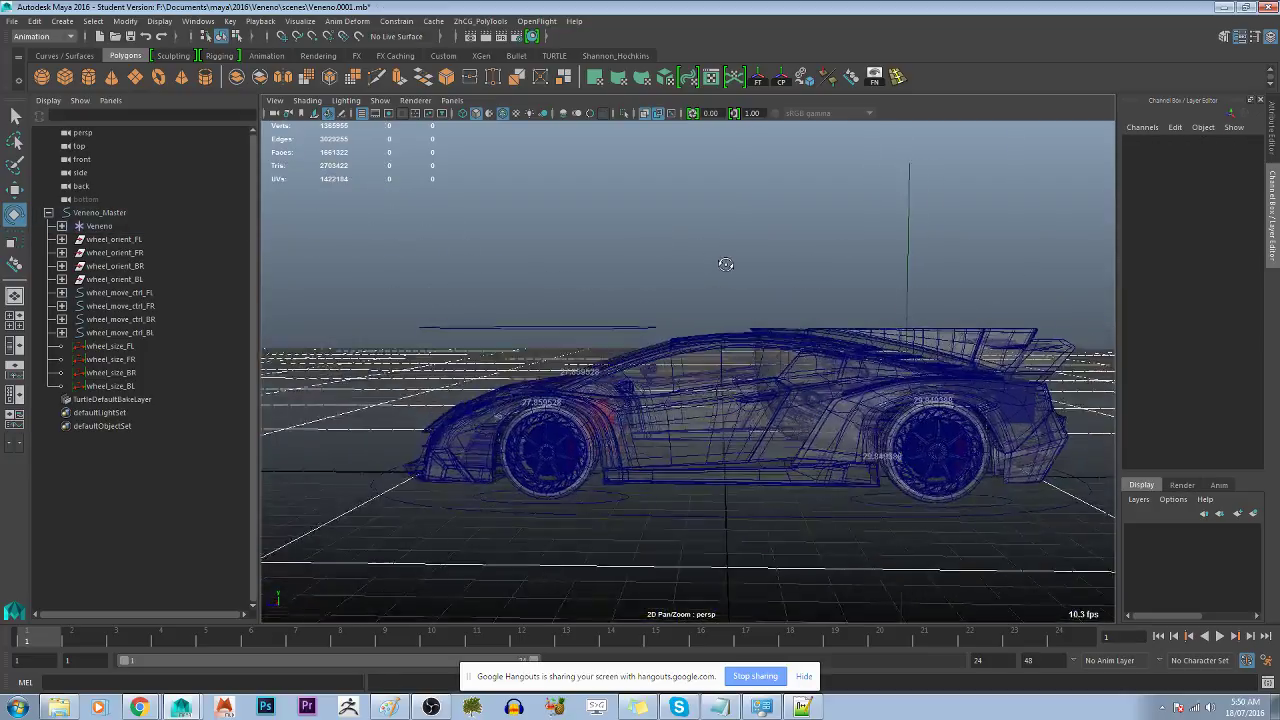
left_click_drag(729, 266, 726, 225, "alt")
key("alt+a")
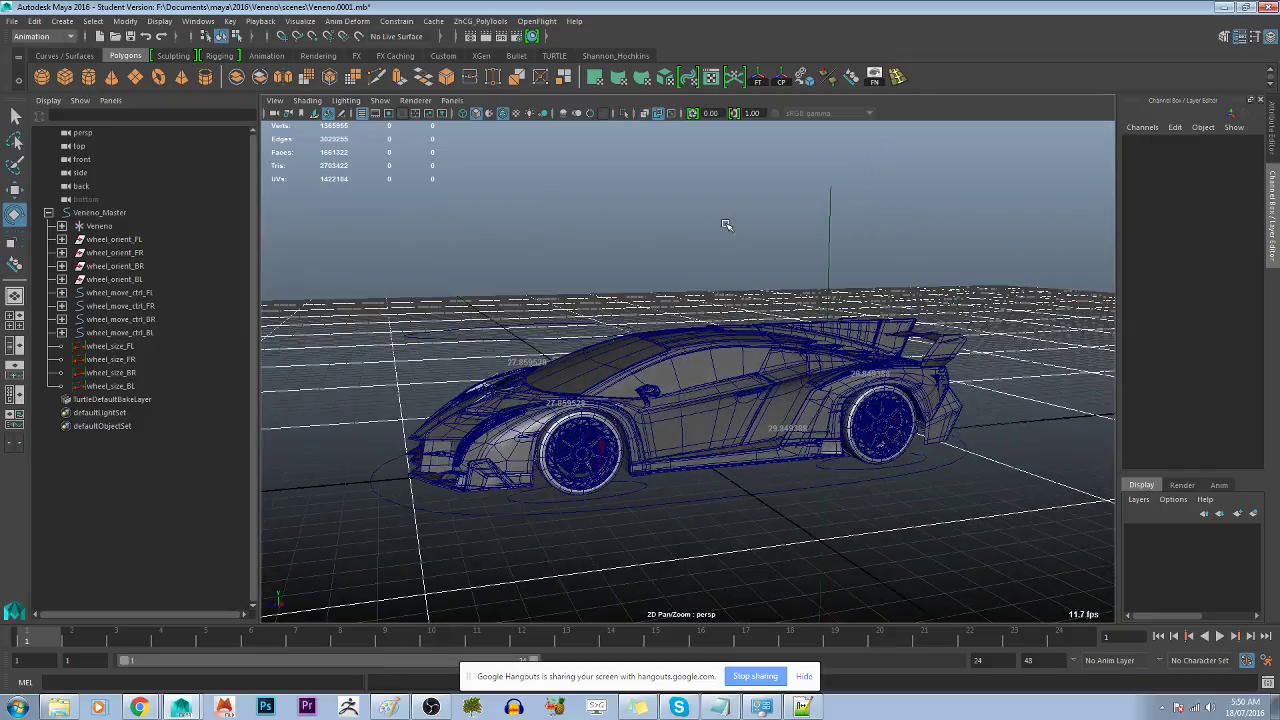
mouse_move(809, 240)
left_mouse_down()
mouse_move(864, 250)
mouse_move(901, 299)
left_mouse_up()
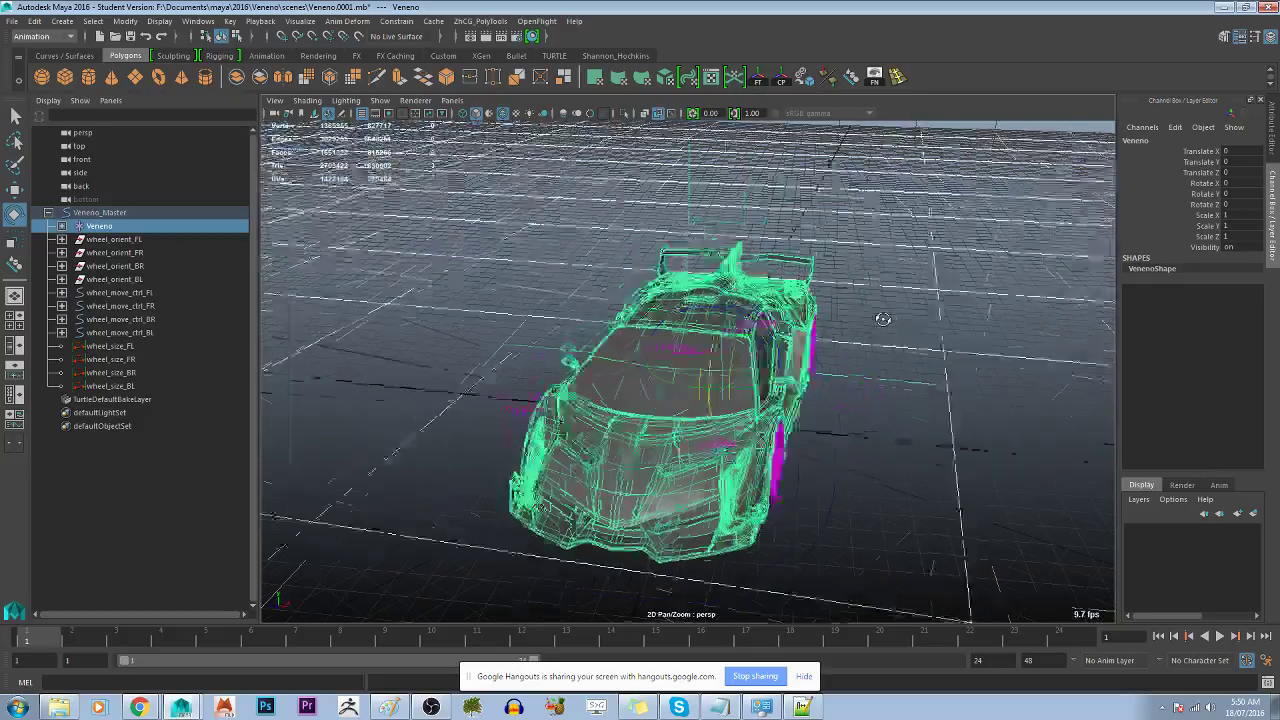
scroll(902, 300, "up", 3)
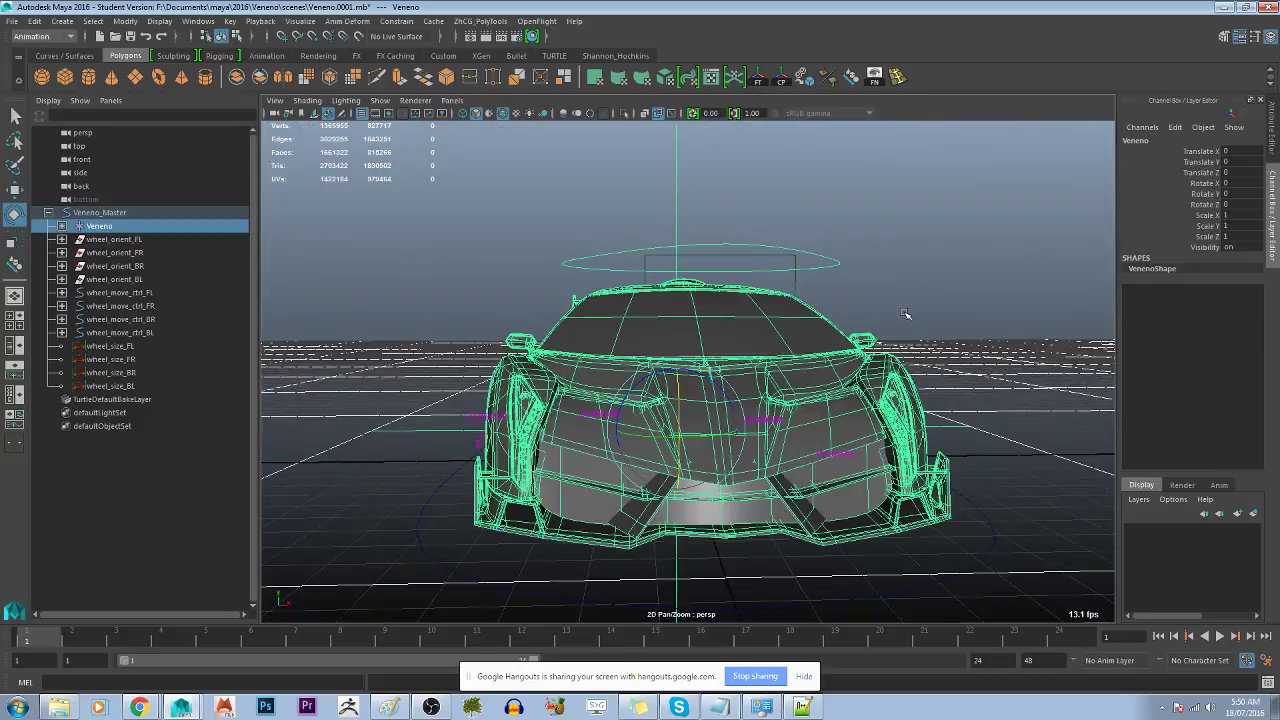
mouse_move(902, 312)
left_mouse_down("alt")
mouse_move(749, 330)
mouse_move(605, 318)
mouse_move(632, 239)
left_mouse_up("alt")
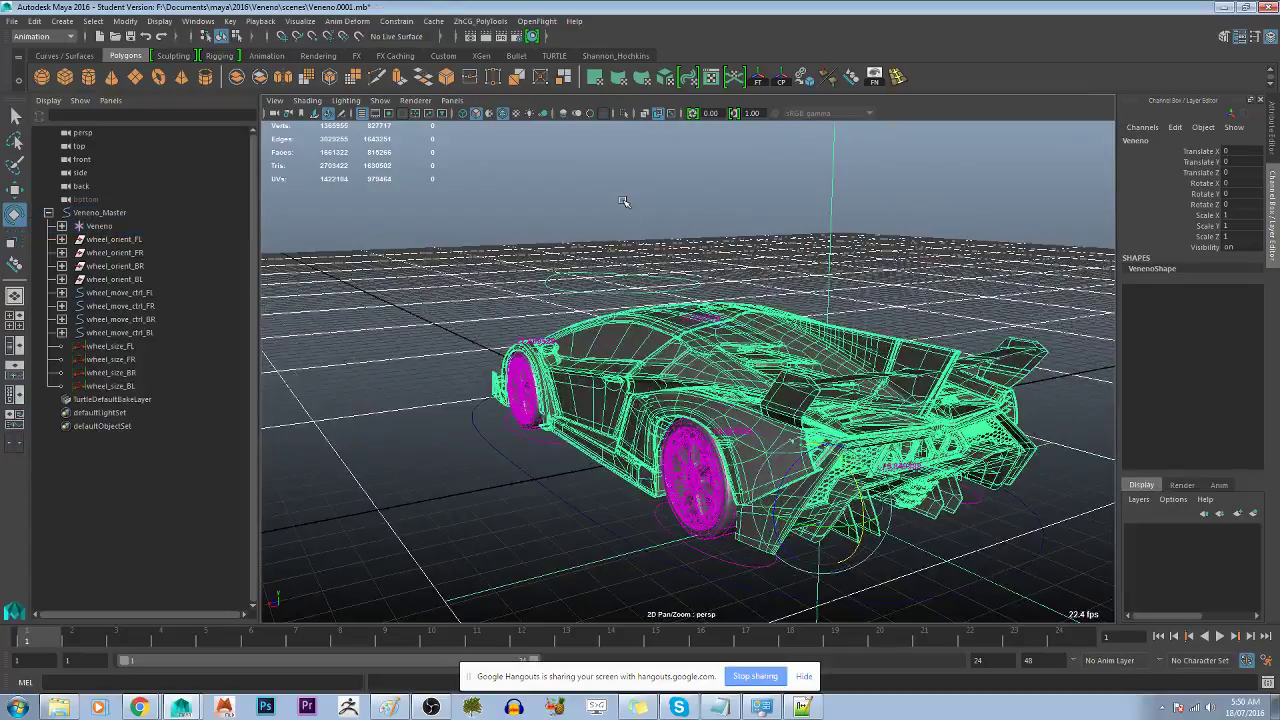
left_click(720, 277)
left_click(829, 216)
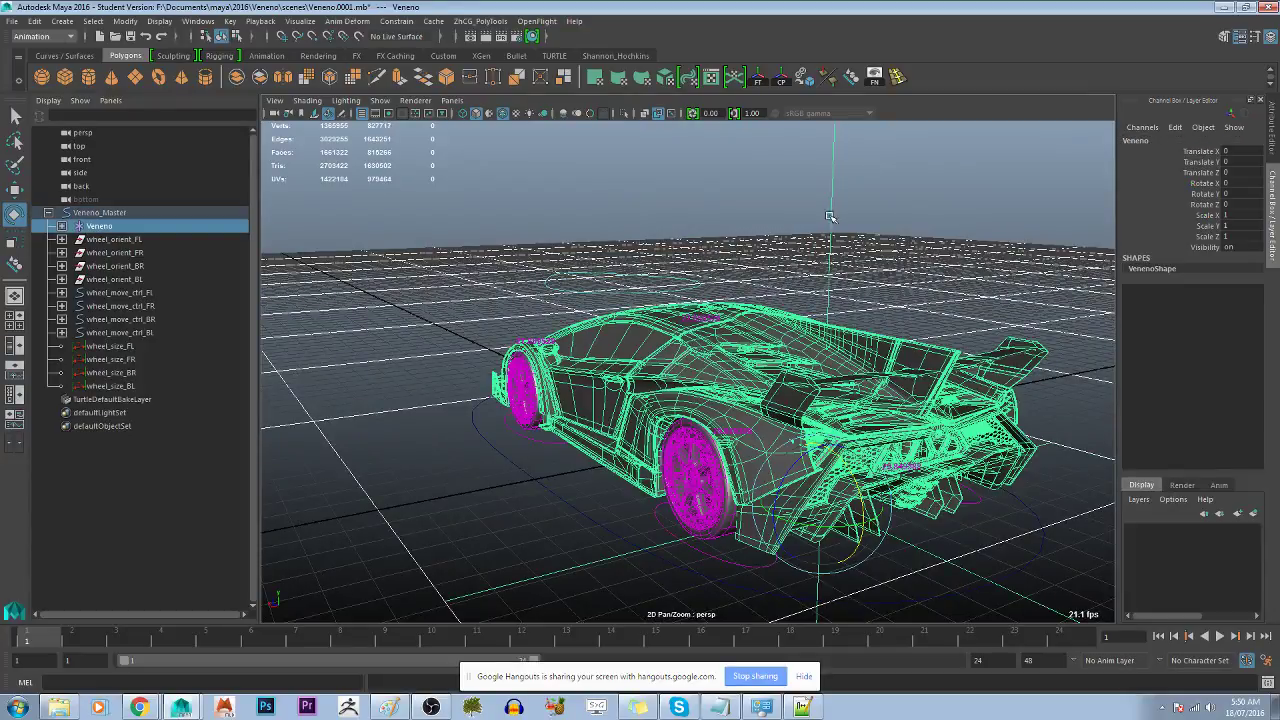
left_click(940, 248)
mouse_move(940, 248)
left_mouse_down("alt")
mouse_move(836, 228)
mouse_move(808, 262)
left_mouse_up("alt")
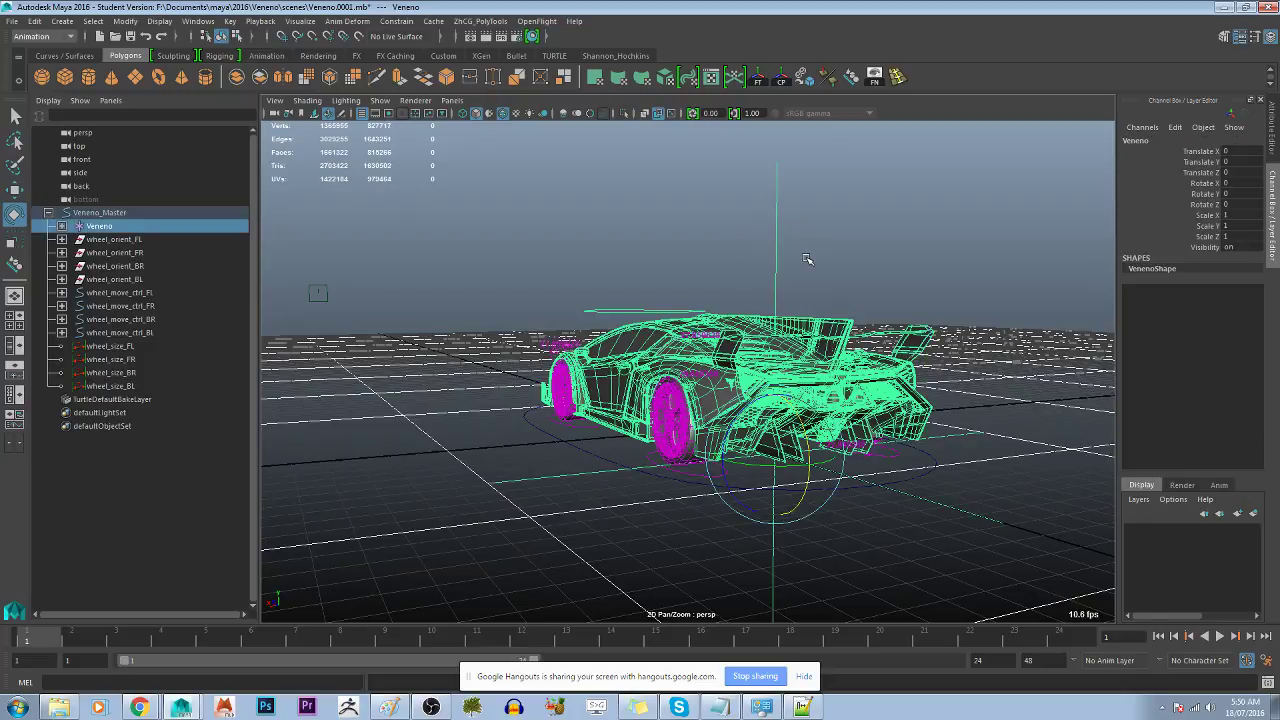
left_click(808, 260)
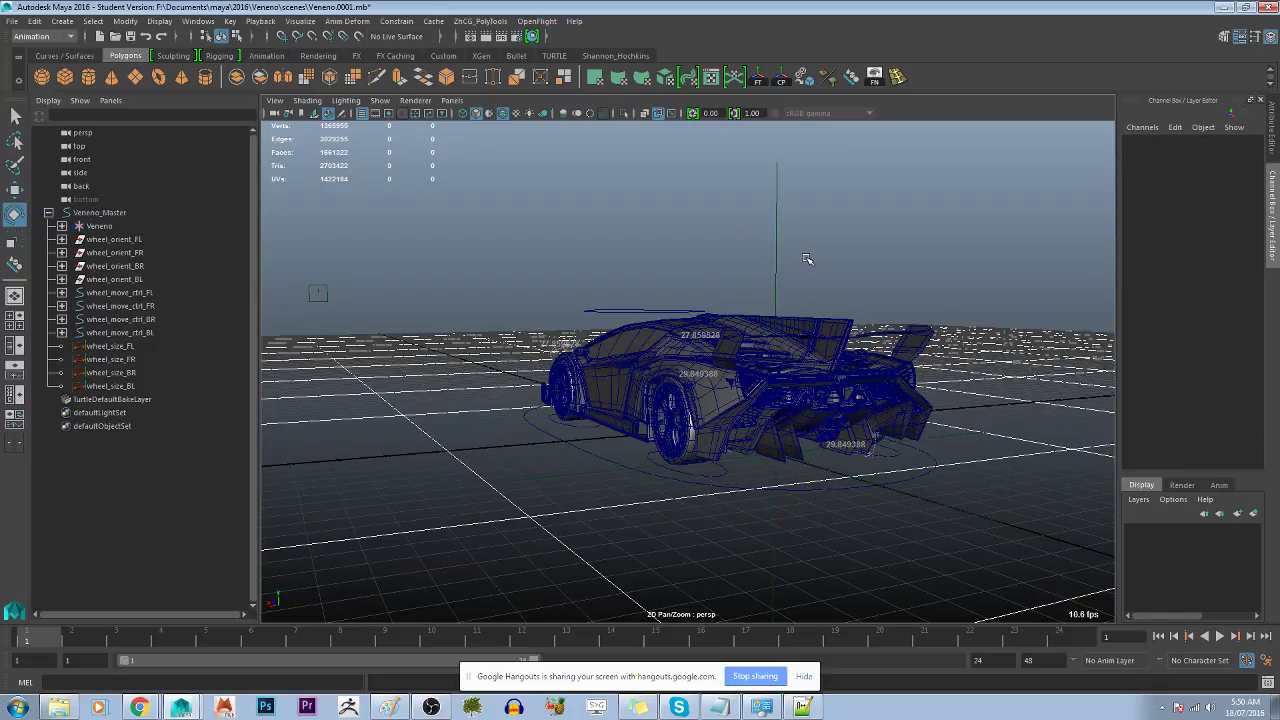
mouse_move(665, 224)
left_mouse_down("alt")
mouse_move(752, 239)
mouse_move(757, 341)
left_mouse_up("alt")
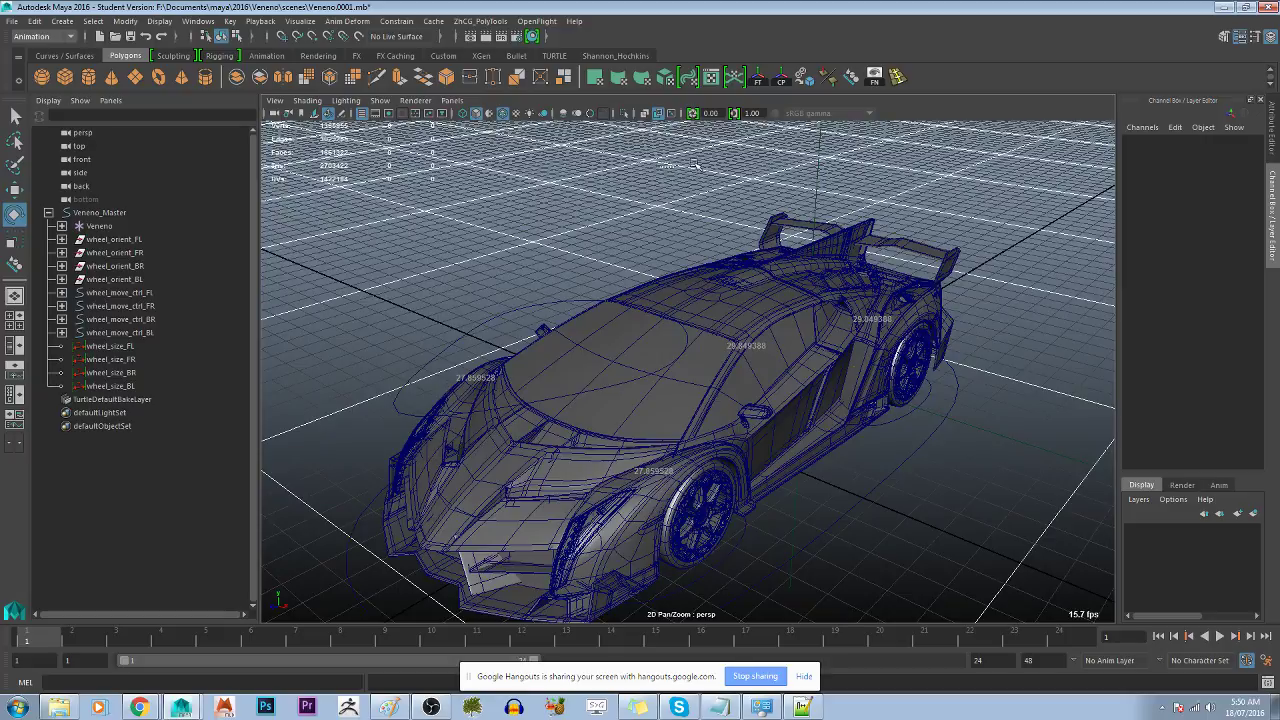
left_click_drag(824, 163, 724, 168)
left_click(728, 176)
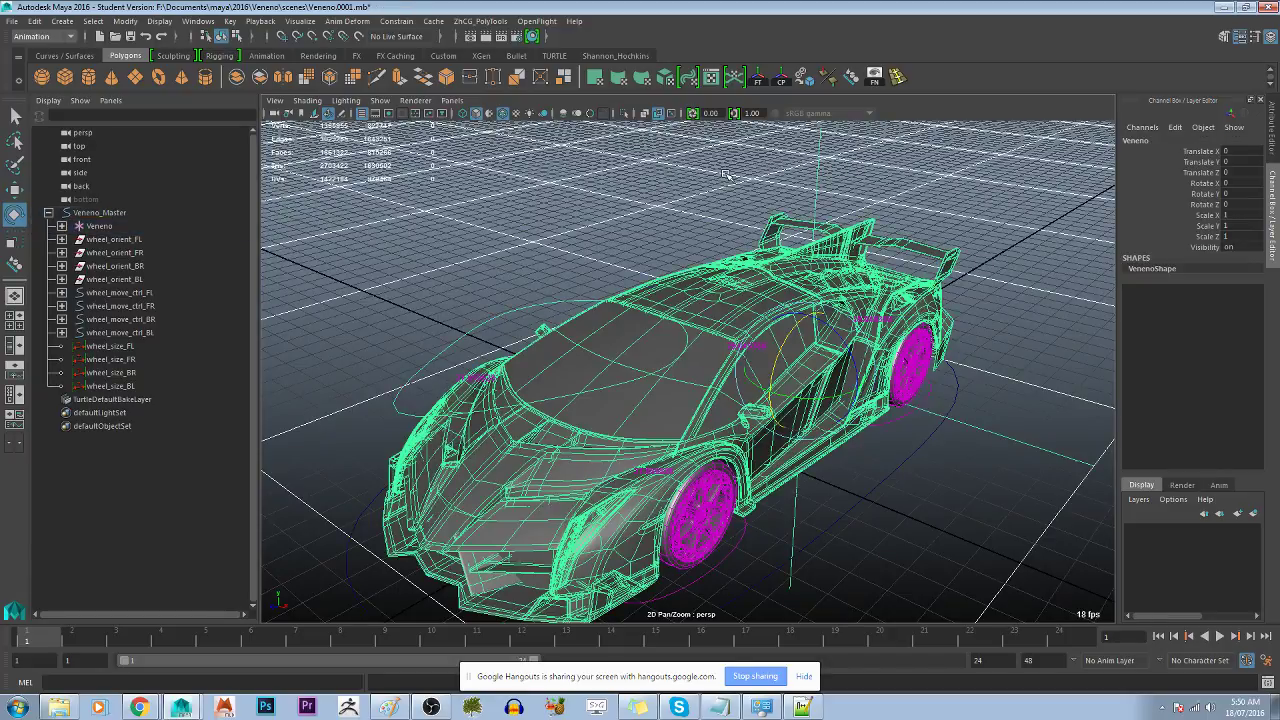
left_click_drag(735, 241, 646, 200, "alt")
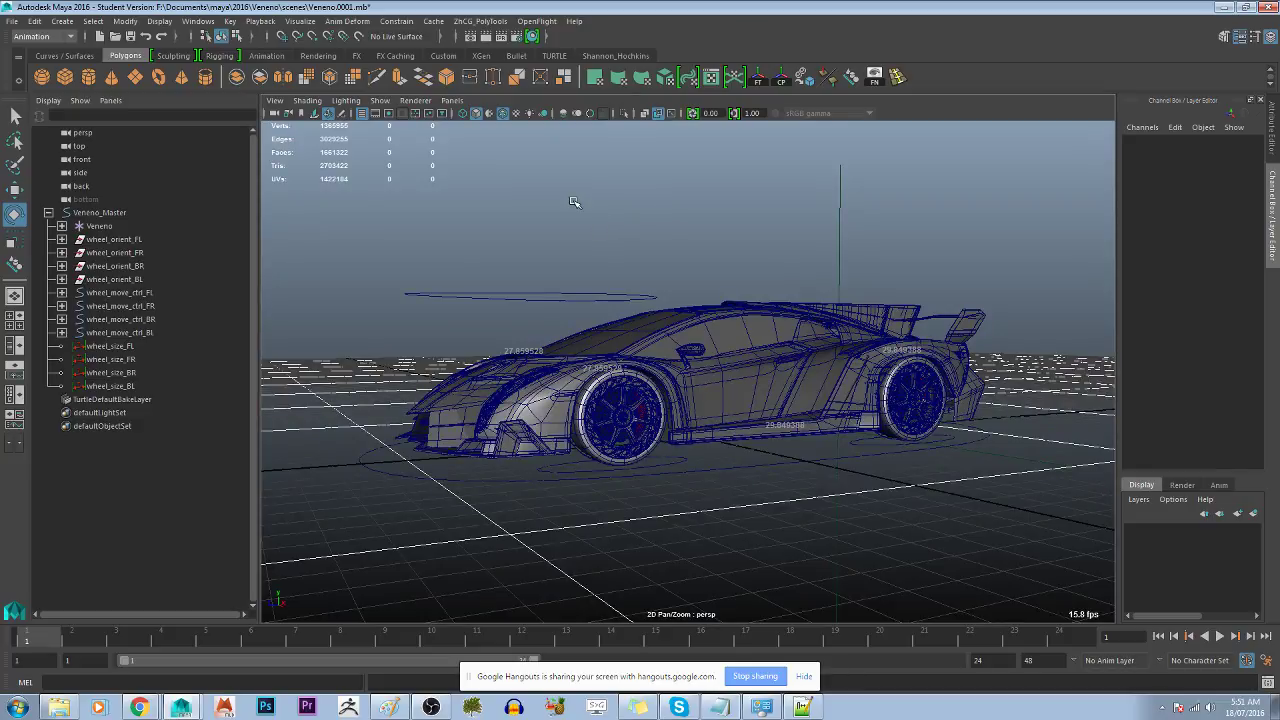
left_click_drag(455, 296, 454, 298)
left_click(395, 237)
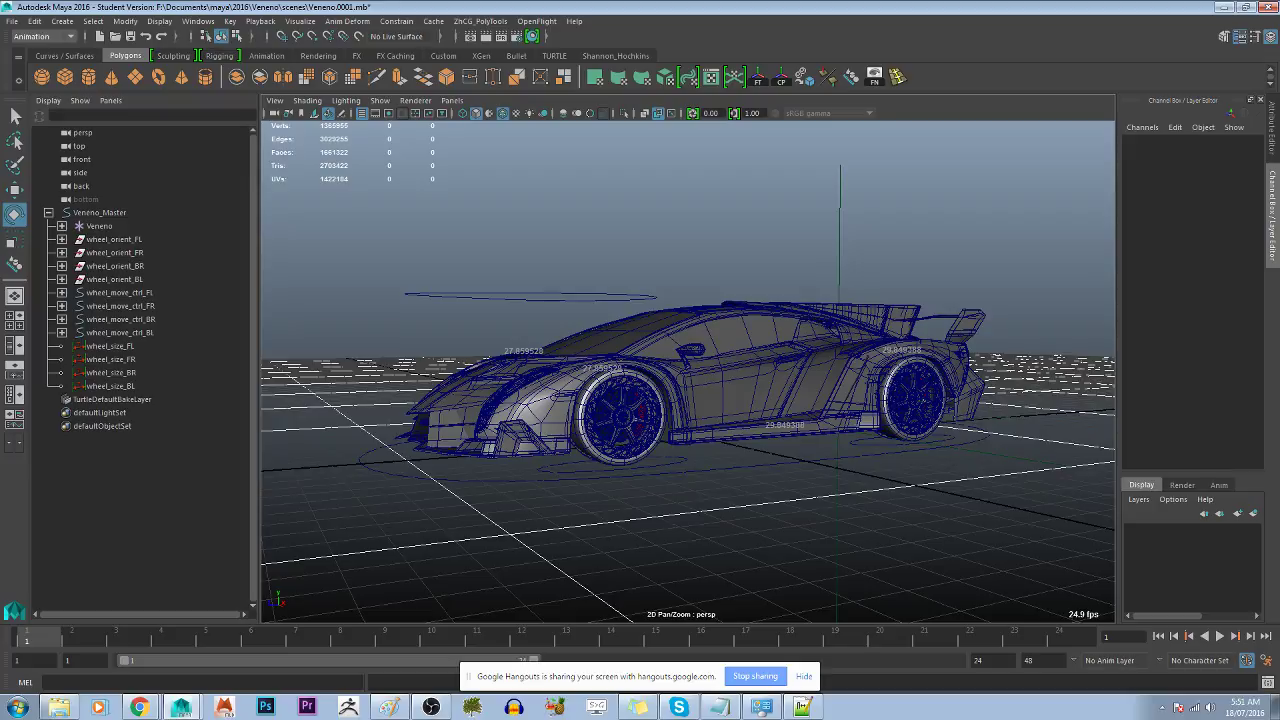